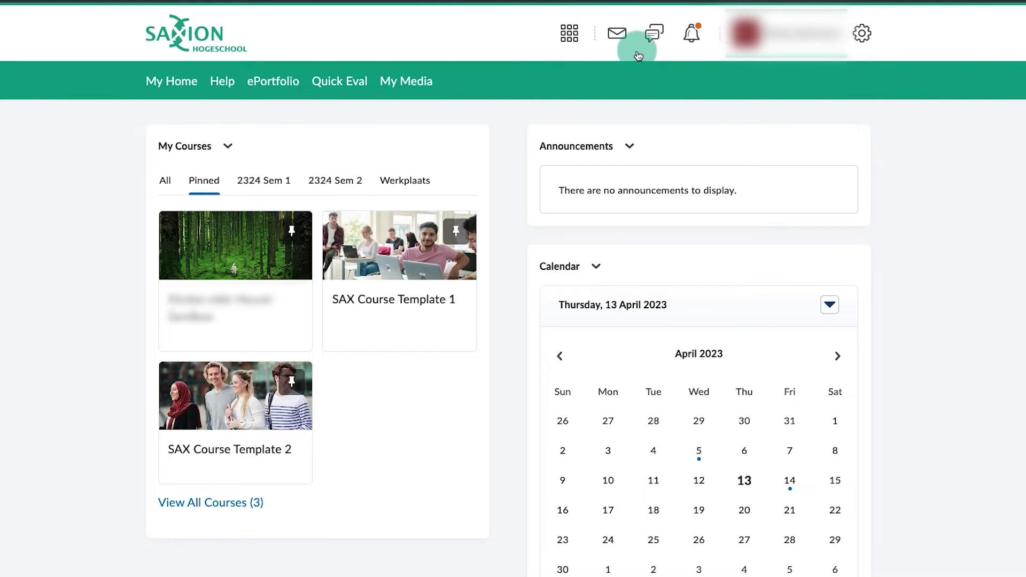
Examine the homepage's update notifications, course selector and Help options
left_click(694, 48)
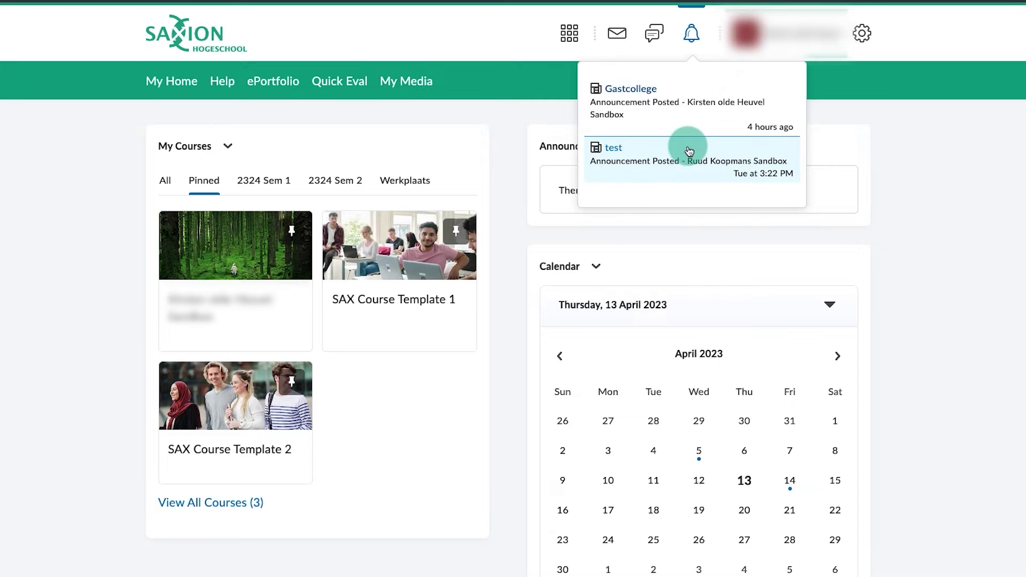
left_click(672, 57)
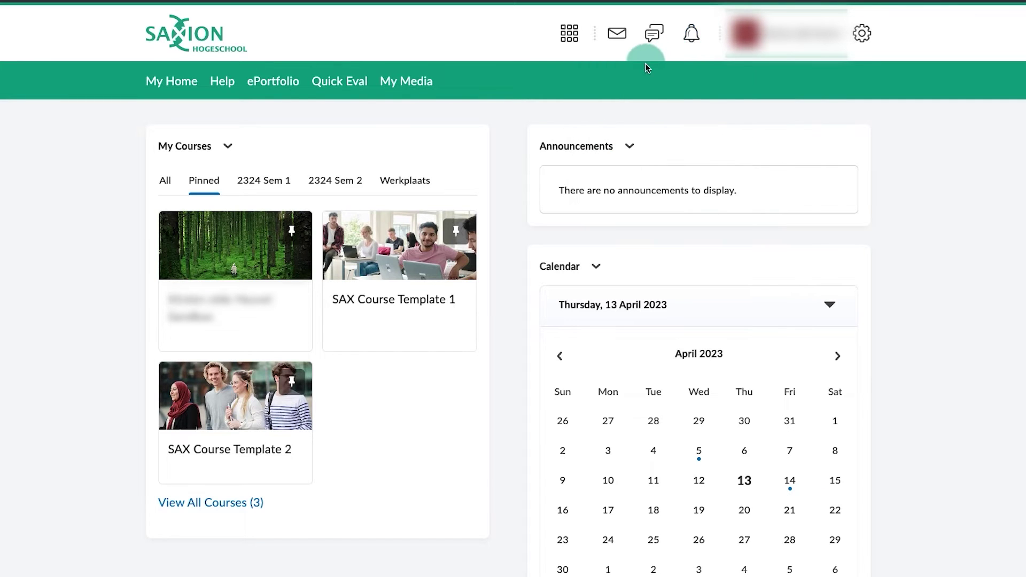
left_click(572, 42)
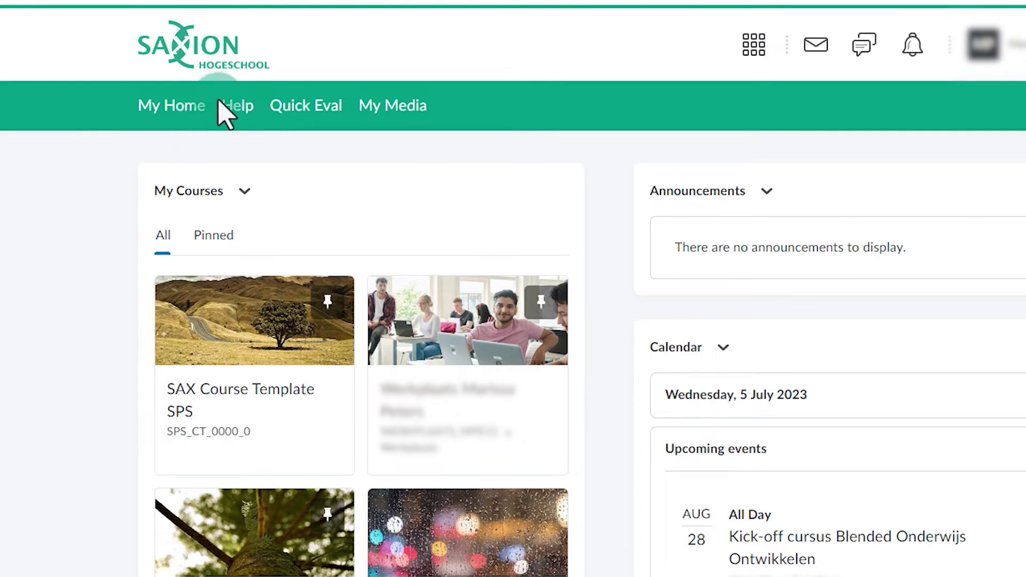
left_click(237, 103)
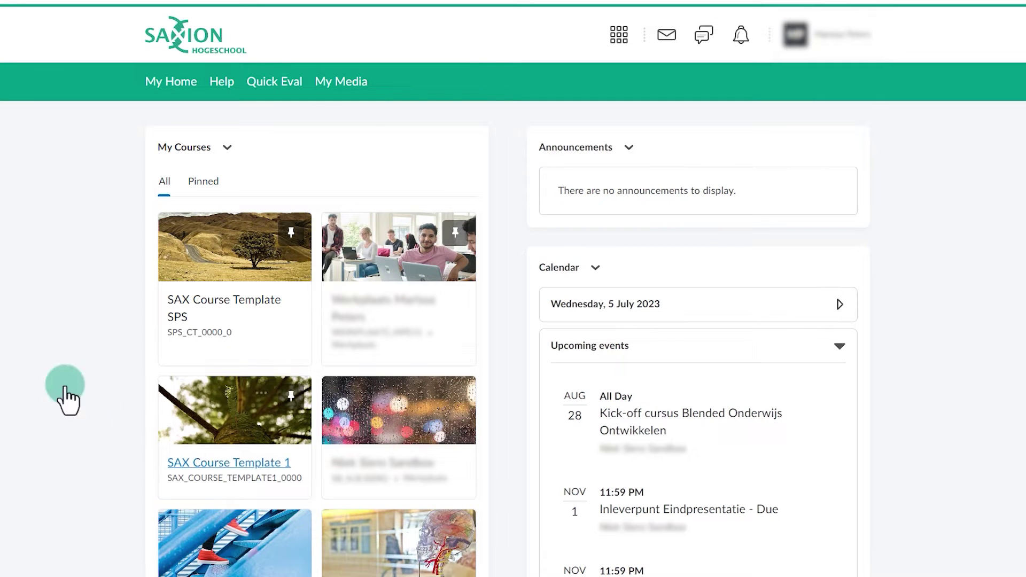
Open the SAX Course Template 1 course and look through its list of units
left_click(245, 466)
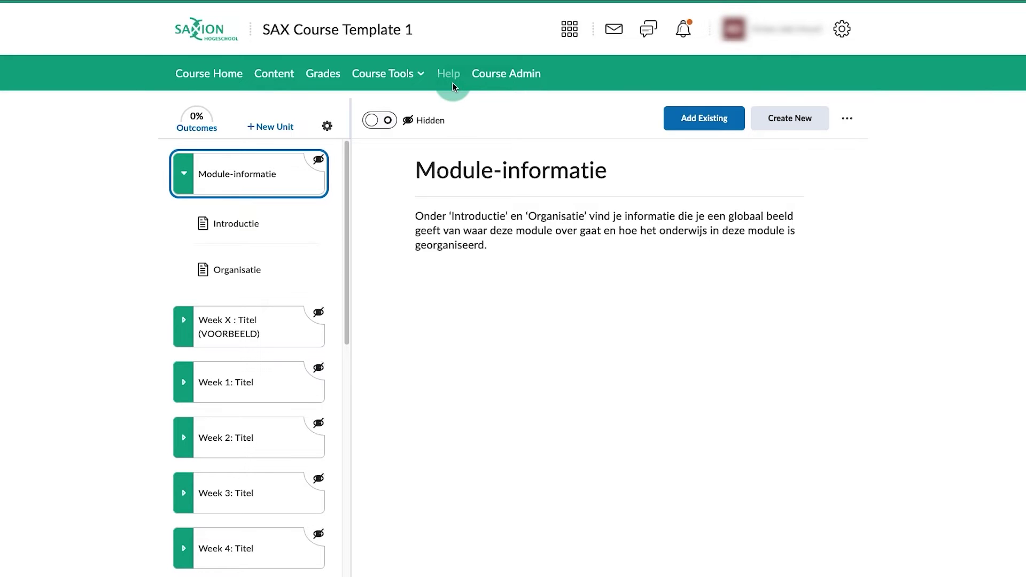
mouse_move(347, 217)
left_mouse_down()
mouse_move(348, 348)
mouse_move(326, 458)
mouse_move(339, 433)
left_mouse_up()
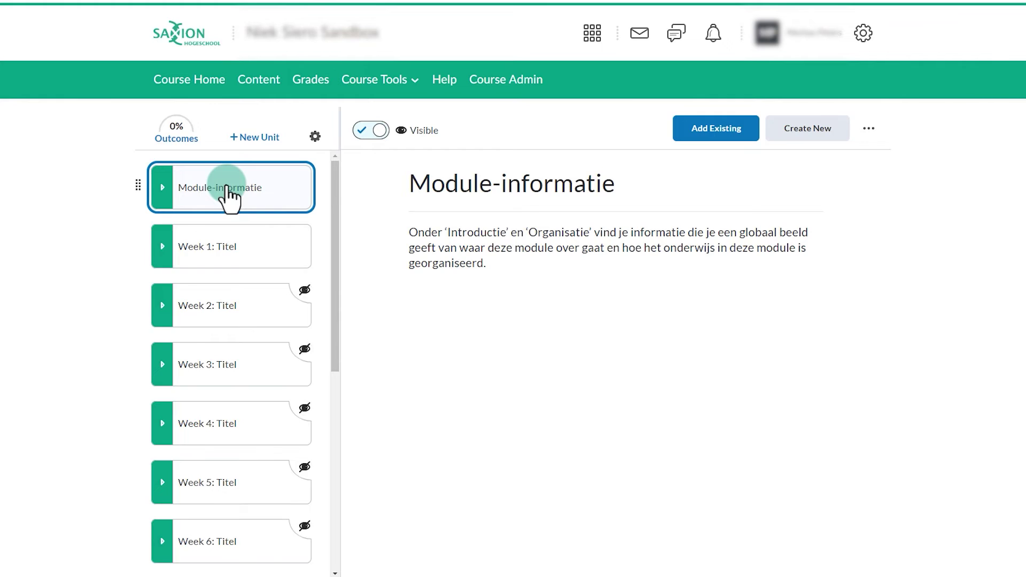
Open the Introductie page in the Module-informatie unit and read through its sections
left_click(229, 196)
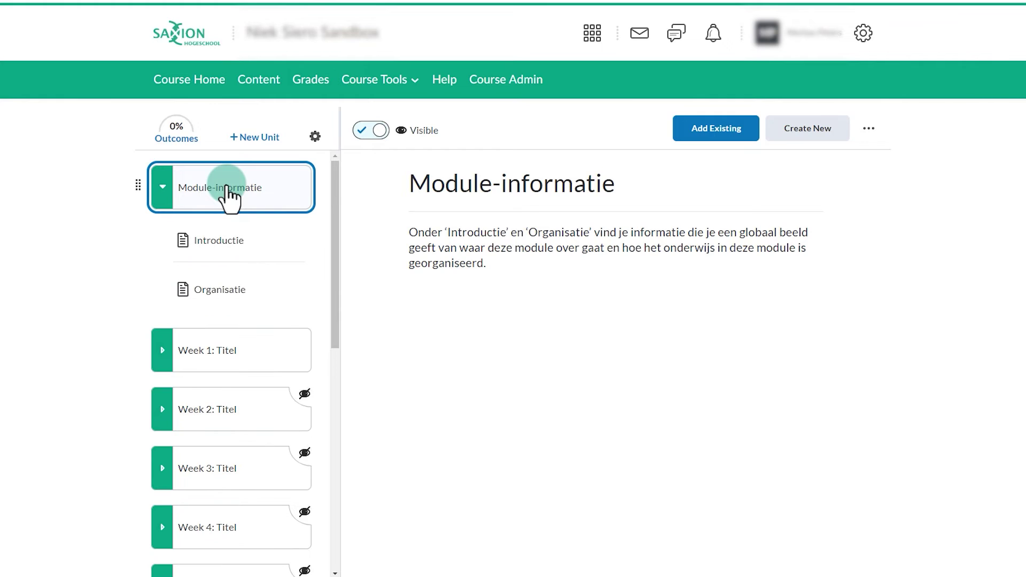
left_click(231, 241)
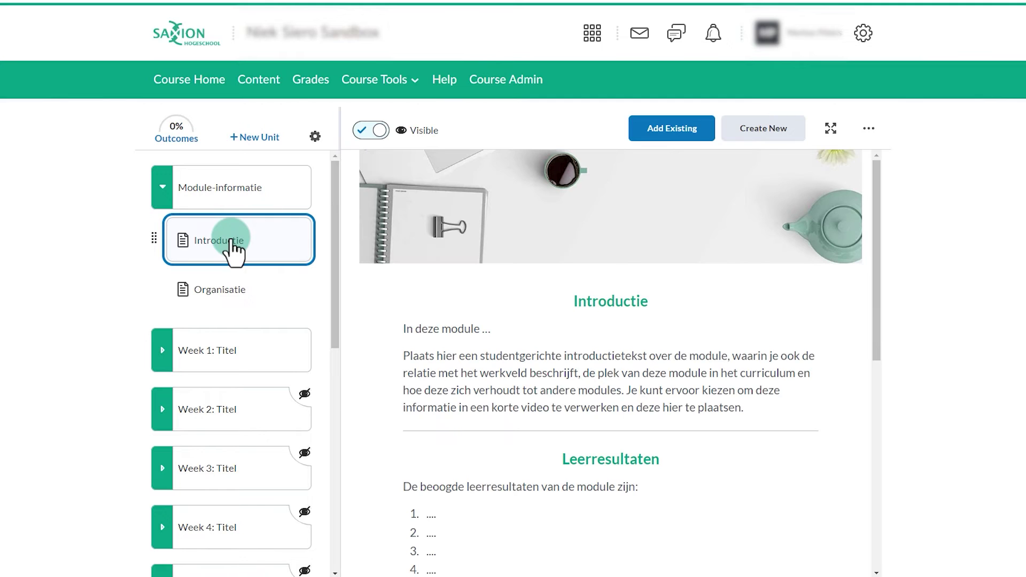
scroll(365, 242, "down", 6)
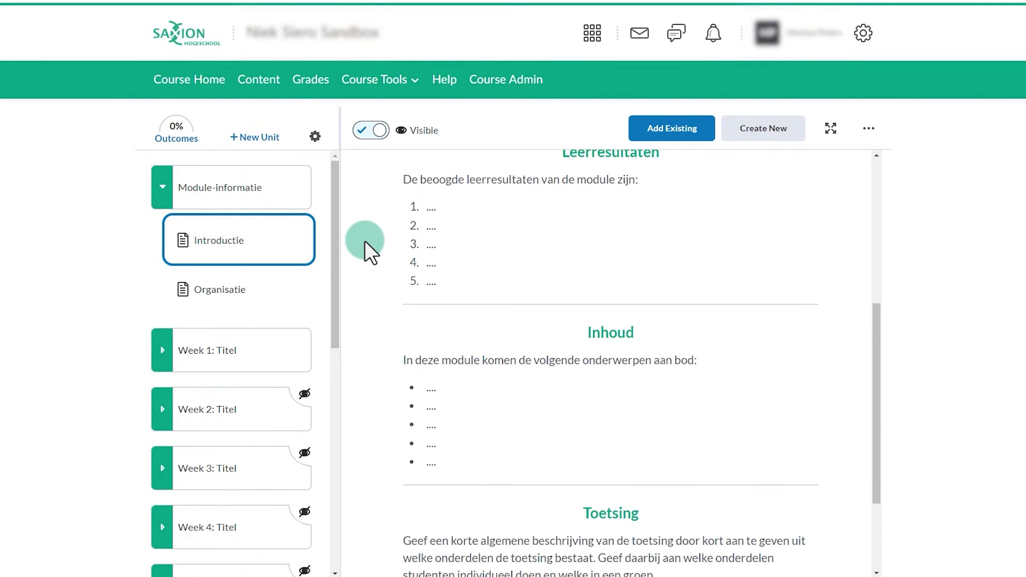
scroll(364, 241, "down", 3)
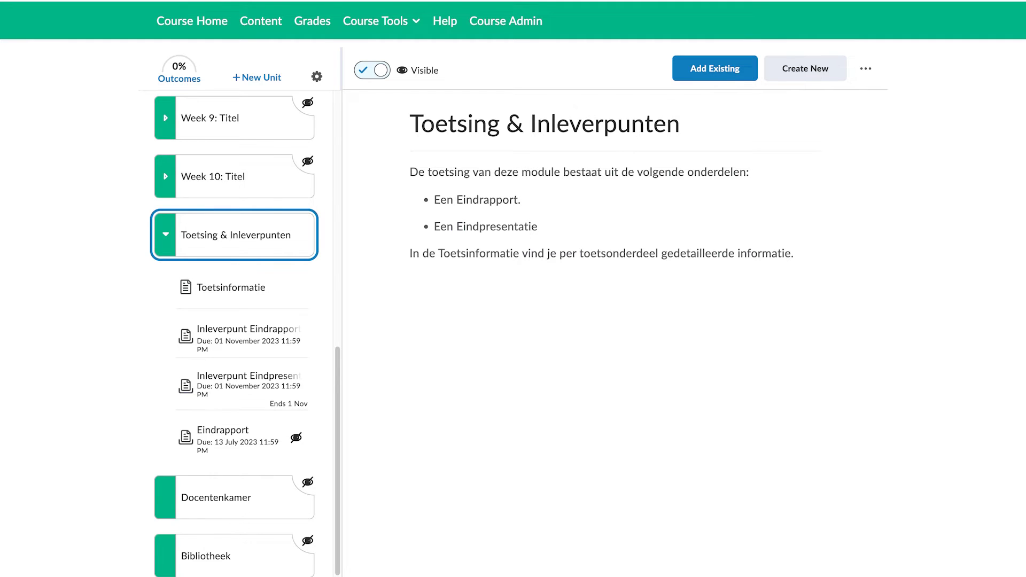
View the descriptions of the Docentenkamer and Bibliotheek units
left_click(216, 498)
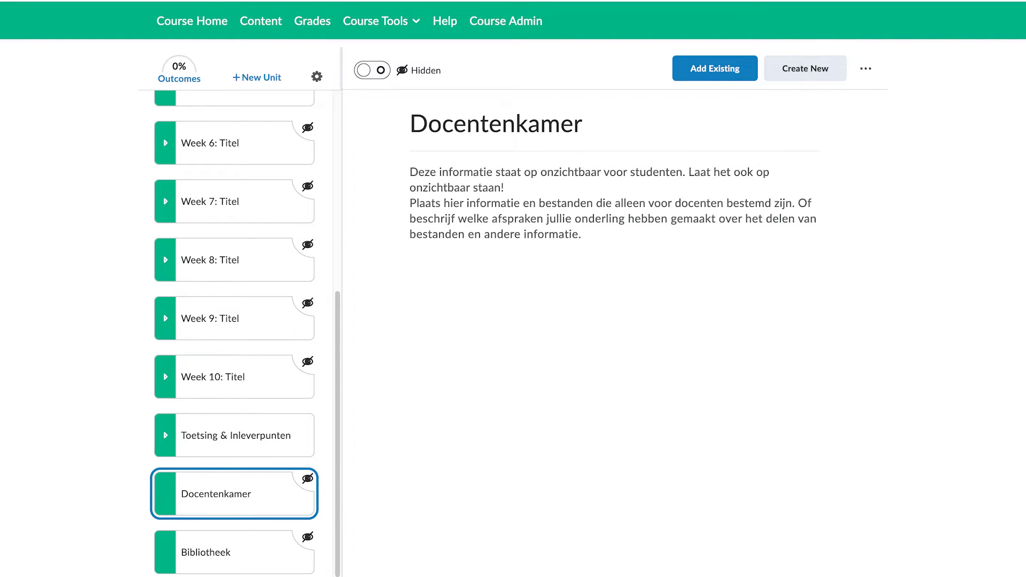
left_click(216, 552)
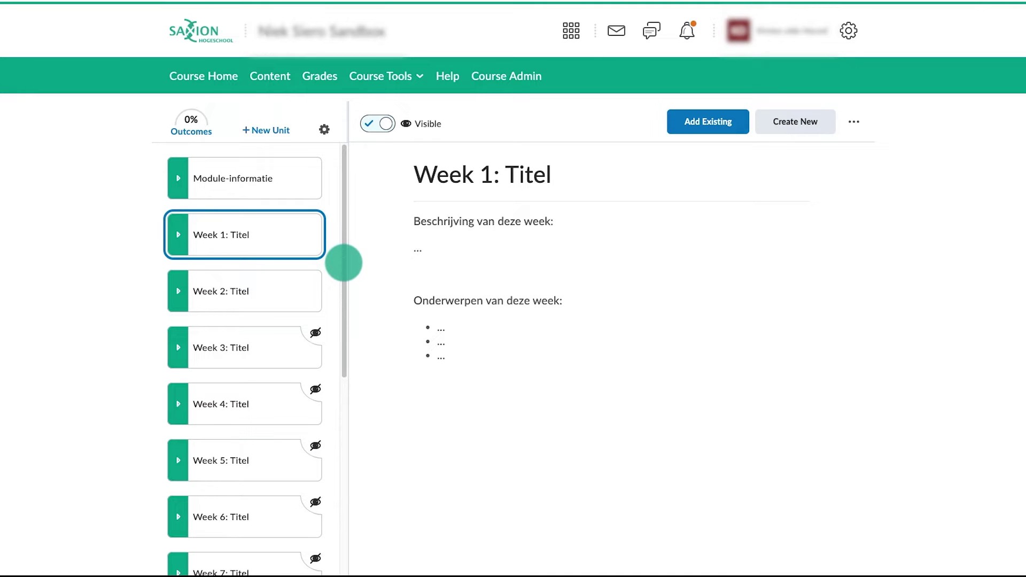
Create a unit named "Week 1: Blended Learning" with the description "In deze week gaan we aan de slag met de volgende onderwerpen:" followed by "1."
left_click_drag(344, 264, 340, 434)
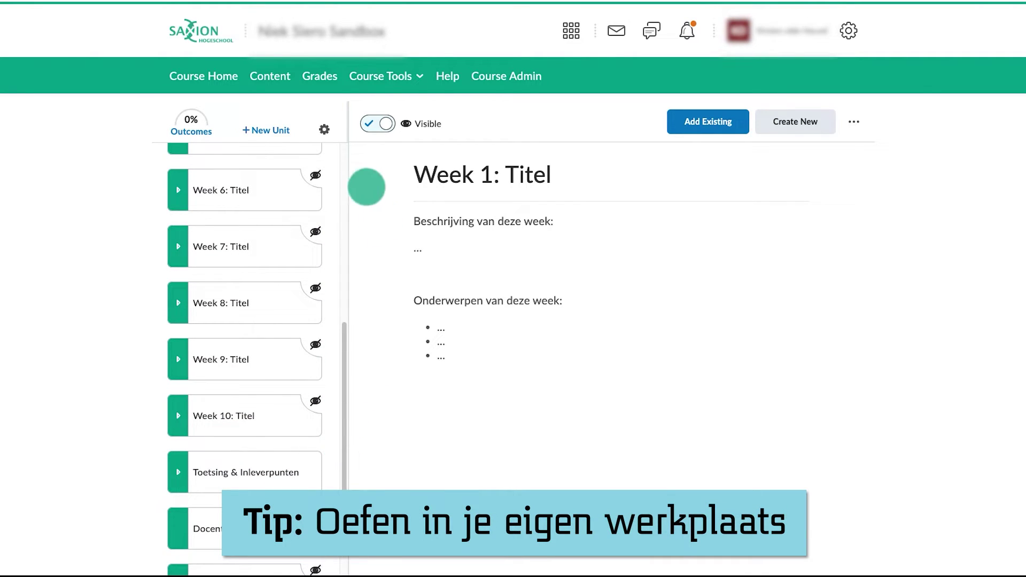
left_click(277, 129)
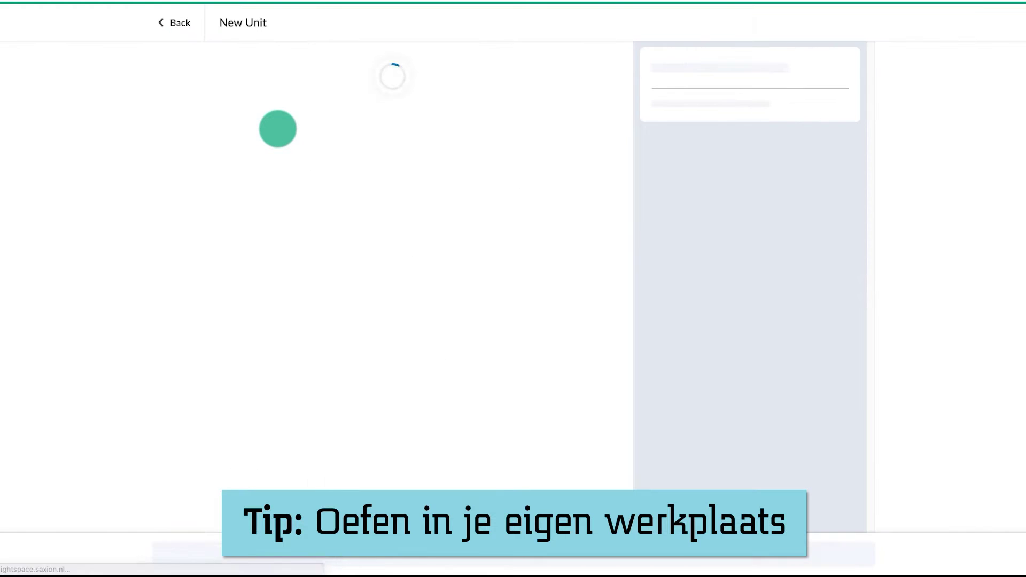
left_click(199, 85)
double_click(199, 86)
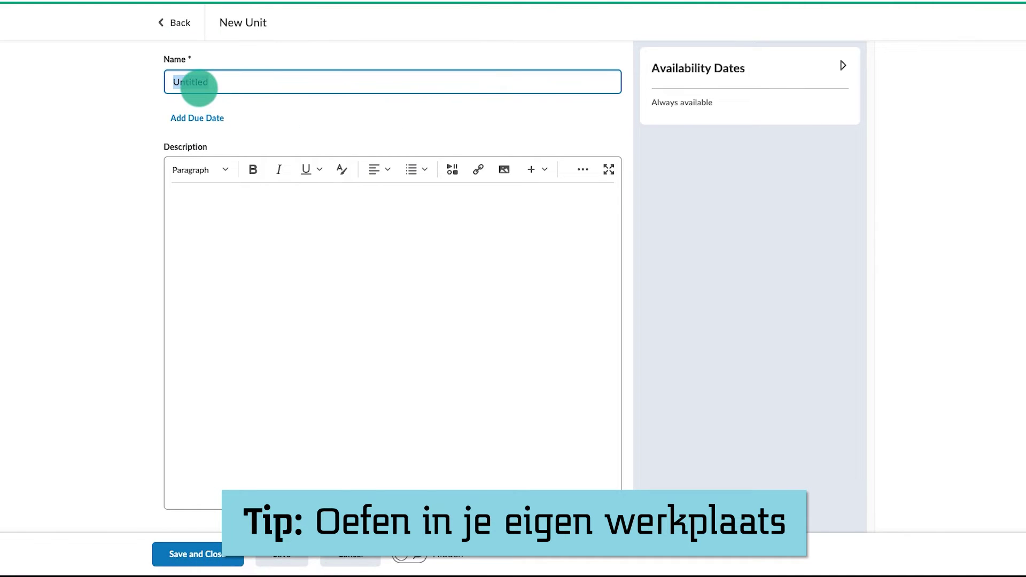
type("Week 1: Blended ")
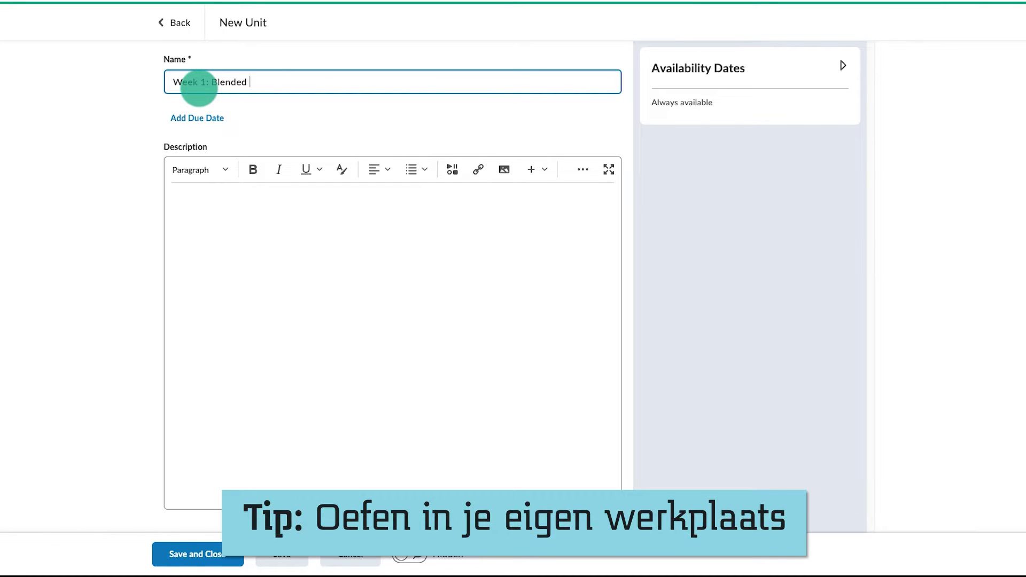
type("Learning")
left_click(195, 202)
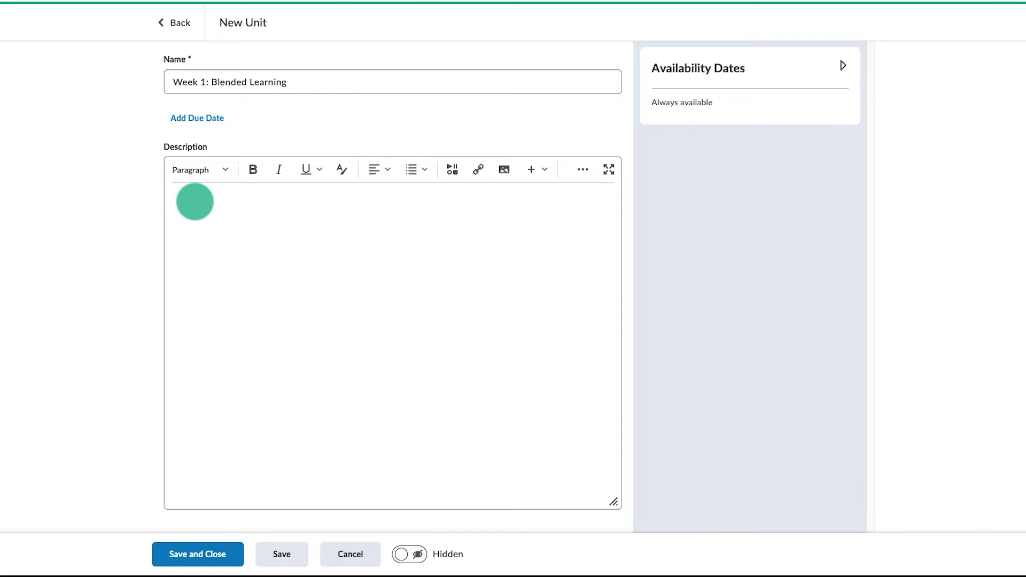
type("In deze week gaan we aan de slag met de volgende onderwerpen:")
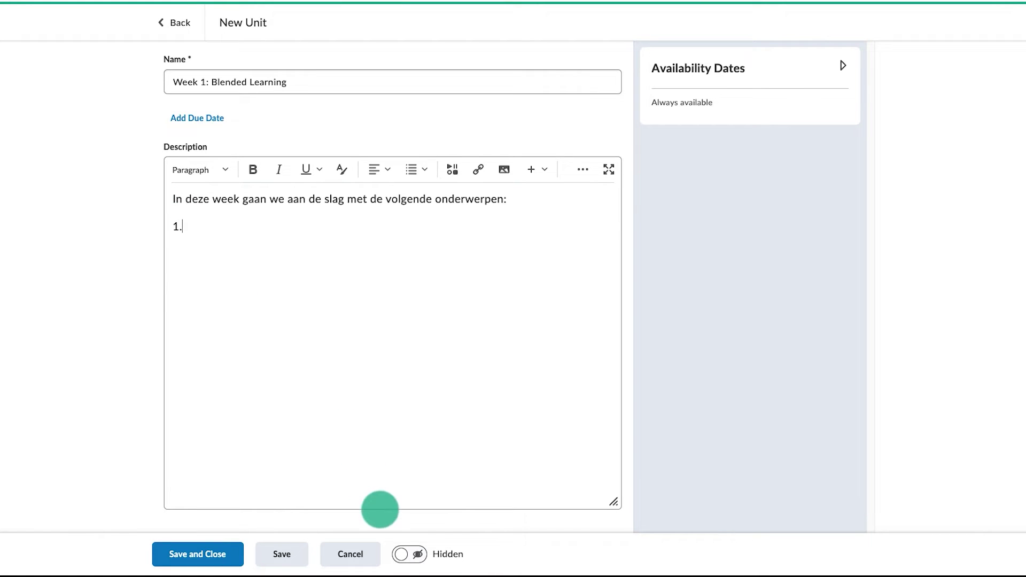
Make the new unit visible, save it, and move it directly below the Module-informatie unit
left_click(414, 554)
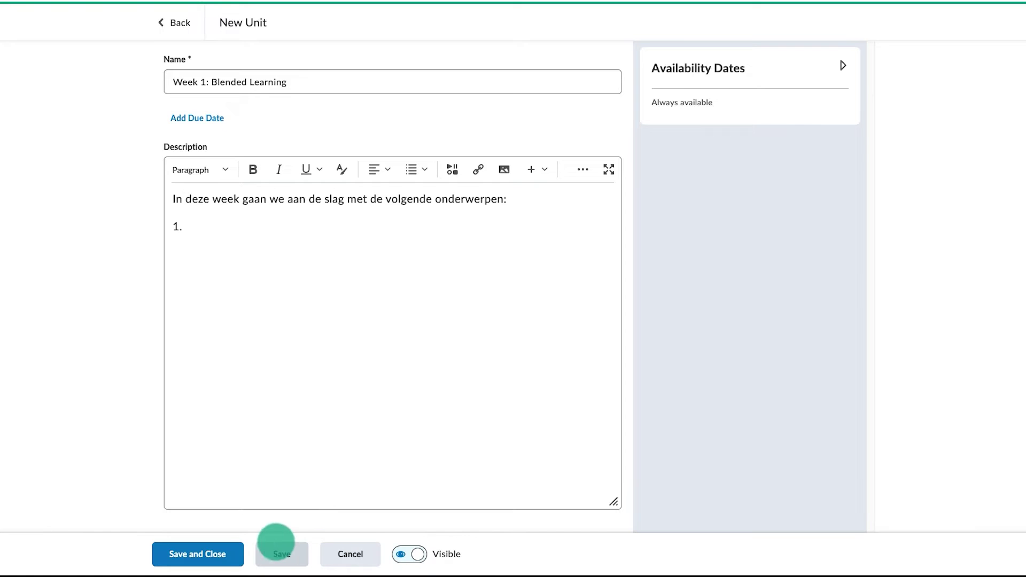
left_click(235, 553)
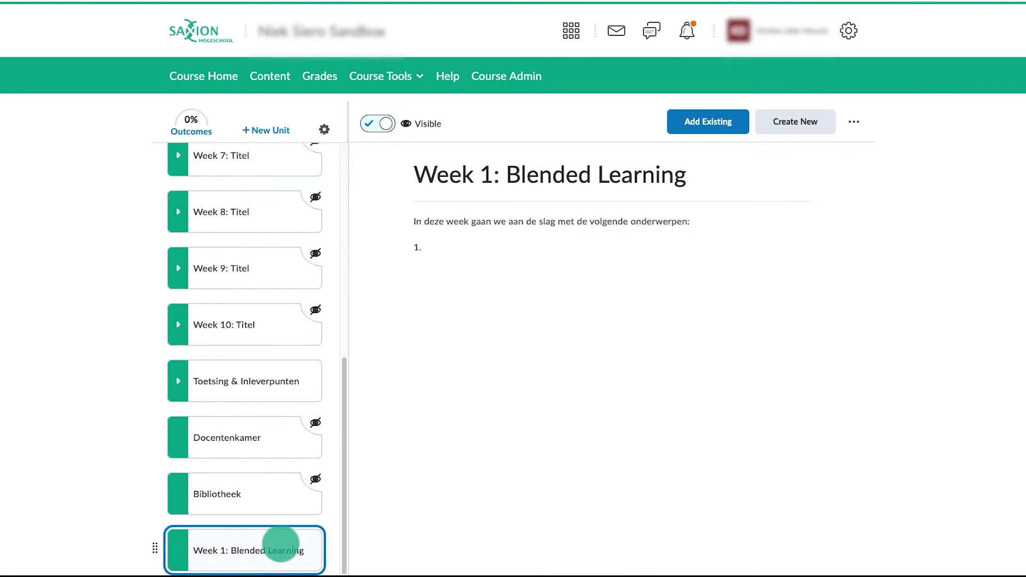
left_click_drag(305, 534, 305, 195)
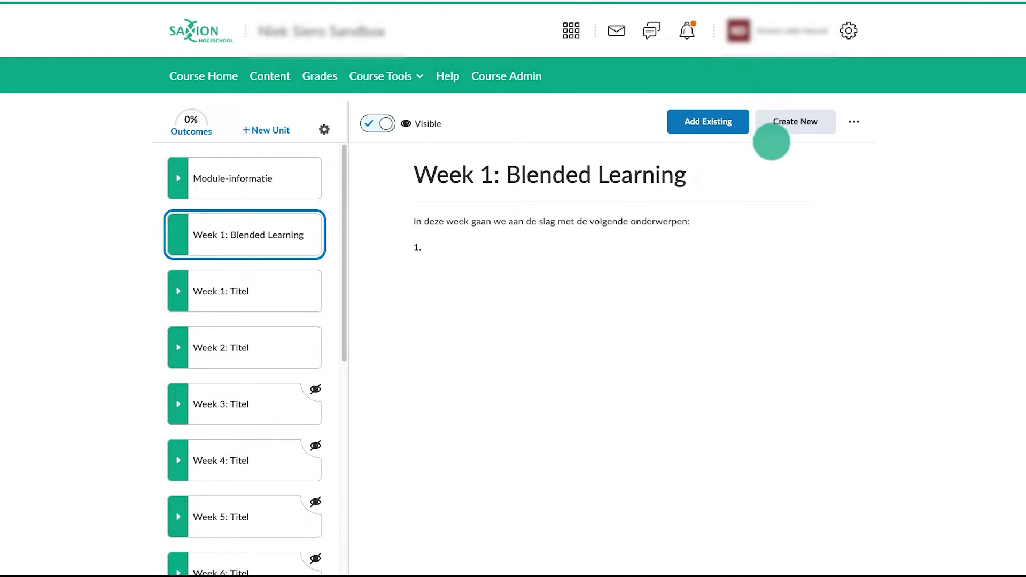
Create a new lesson in the Week 1: Blended Learning unit and name it "Les 1: Blended wave"
left_click(780, 126)
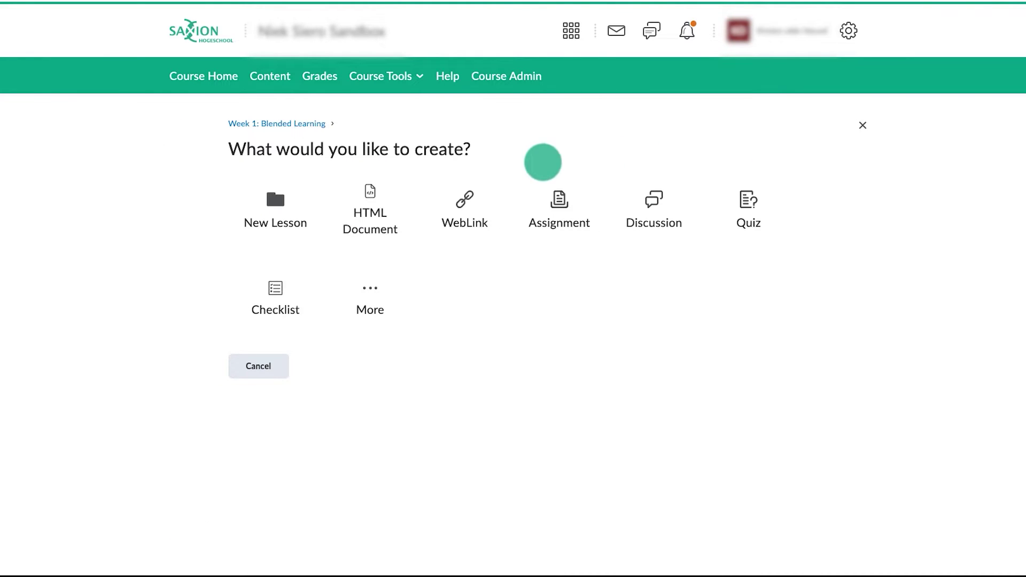
left_click(297, 199)
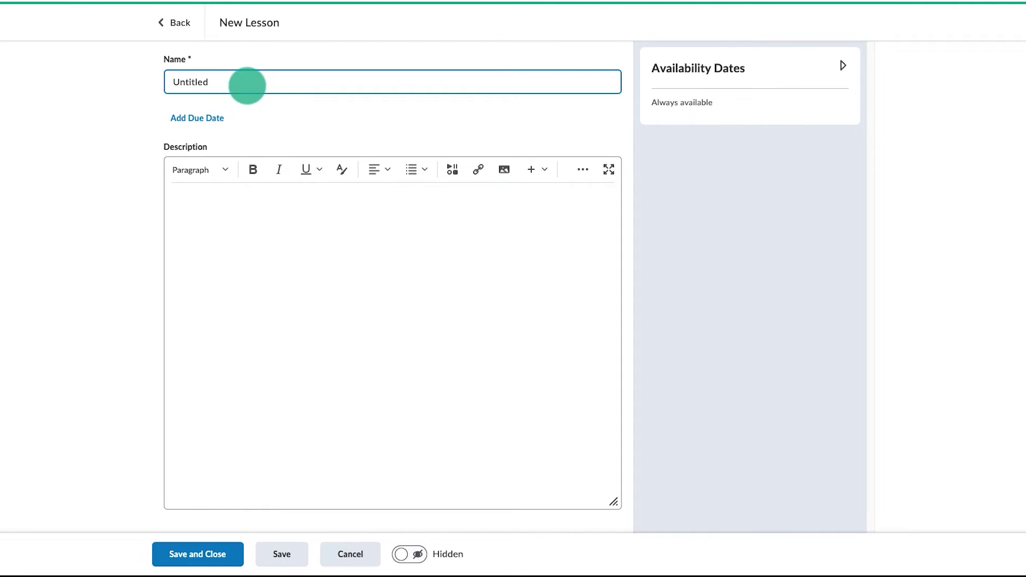
double_click(247, 84)
type("Les 1: Blended wave")
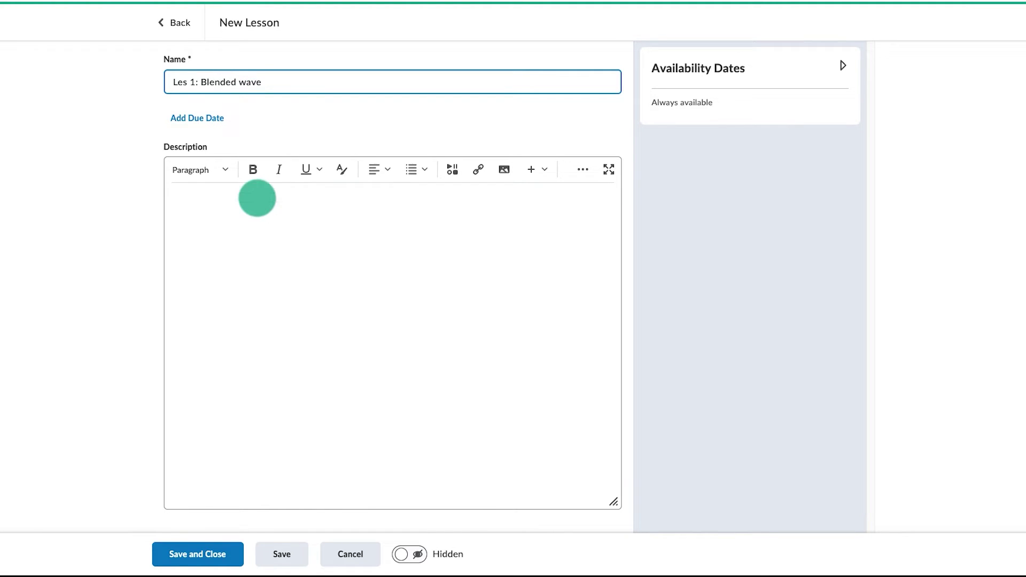
Describe the lesson as "Leerdoelen/leeruitkomsten van deze les:" with bullets "Je weet..." and "Je kunt...", make it visible and save it
left_click(195, 201)
type("Leerdoelen/leeruitkomsten van deze les: Je weet... Je kunt..")
type(".")
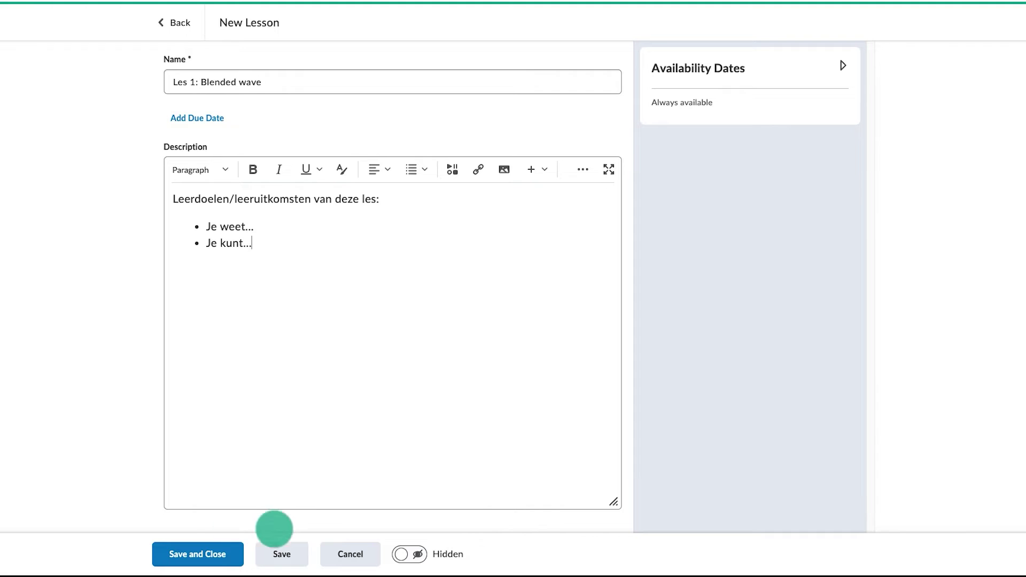
left_click(408, 553)
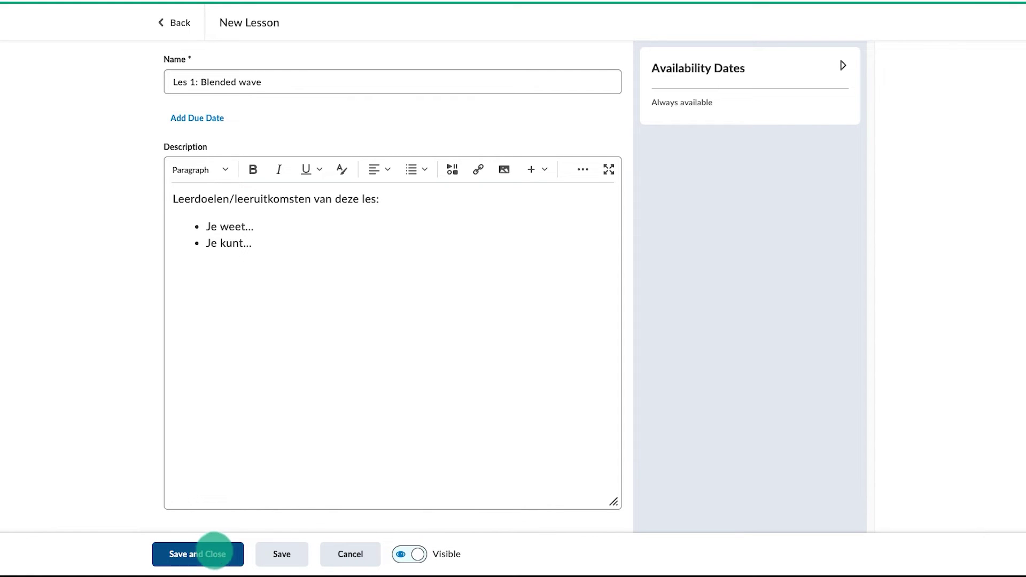
left_click(207, 554)
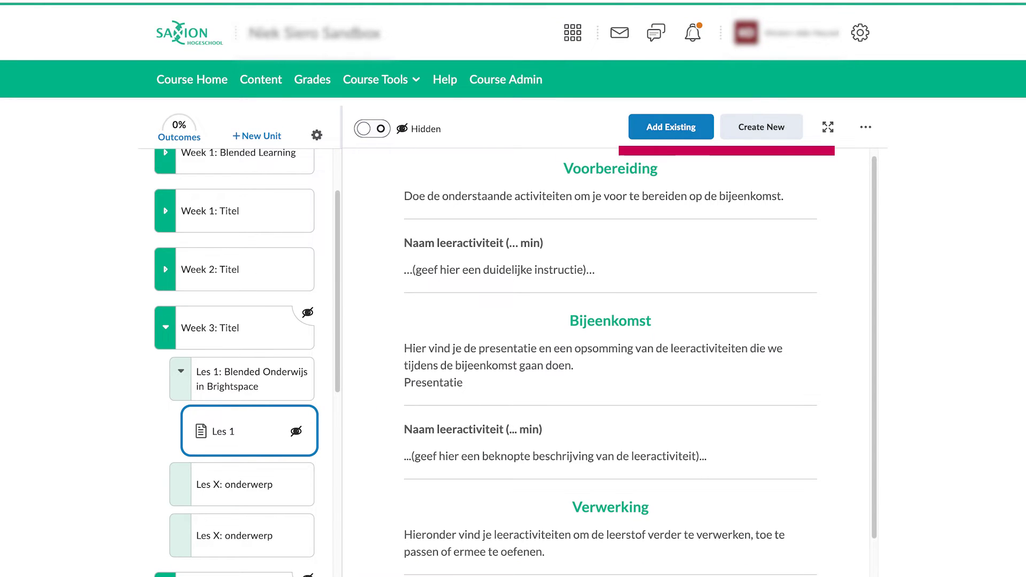
Create an HTML document in the lesson "Les 2: De basis" and name it "Voorbereiding"
left_click(221, 348)
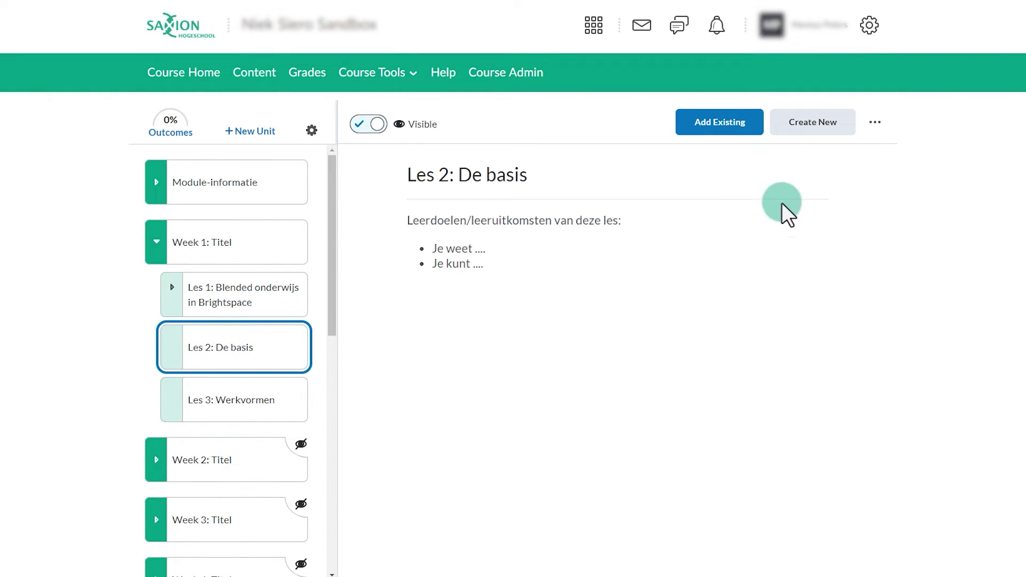
left_click(823, 123)
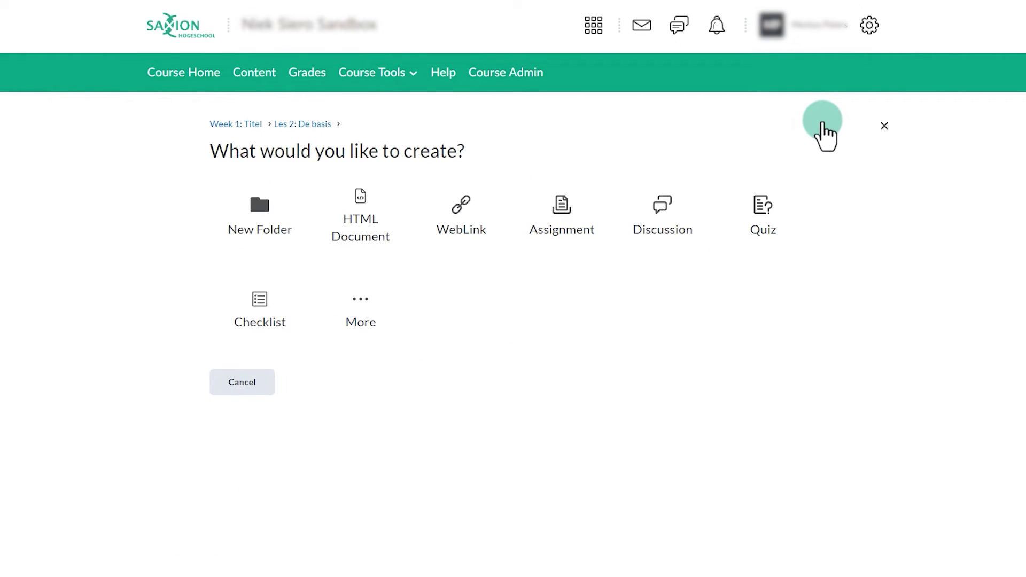
left_click(379, 237)
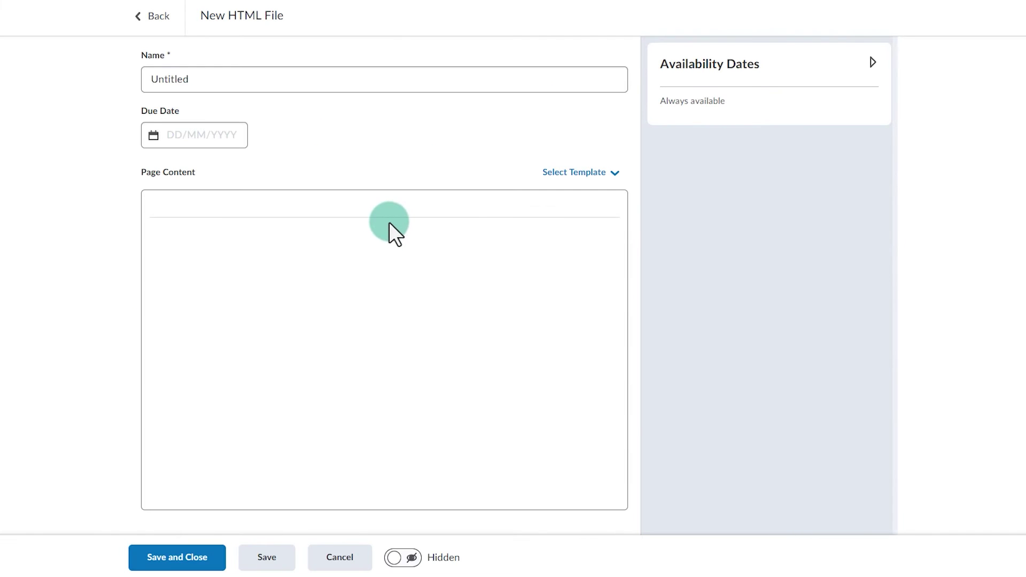
left_click_drag(232, 79, 117, 79)
type("Voo")
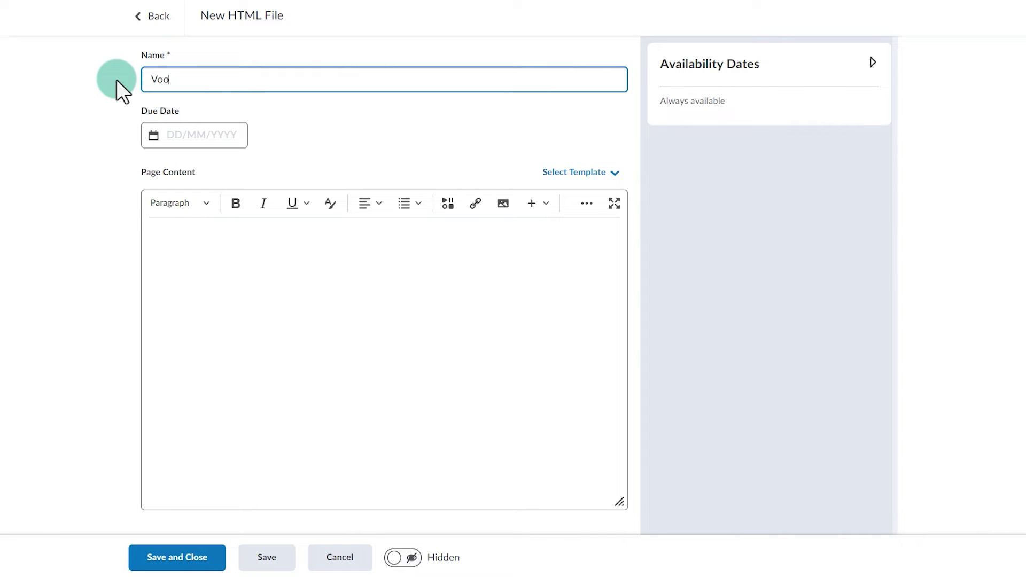
type("rbereiding")
Apply the "05. Voorbereiding.html" template to the page content and make the document visible
left_click(590, 172)
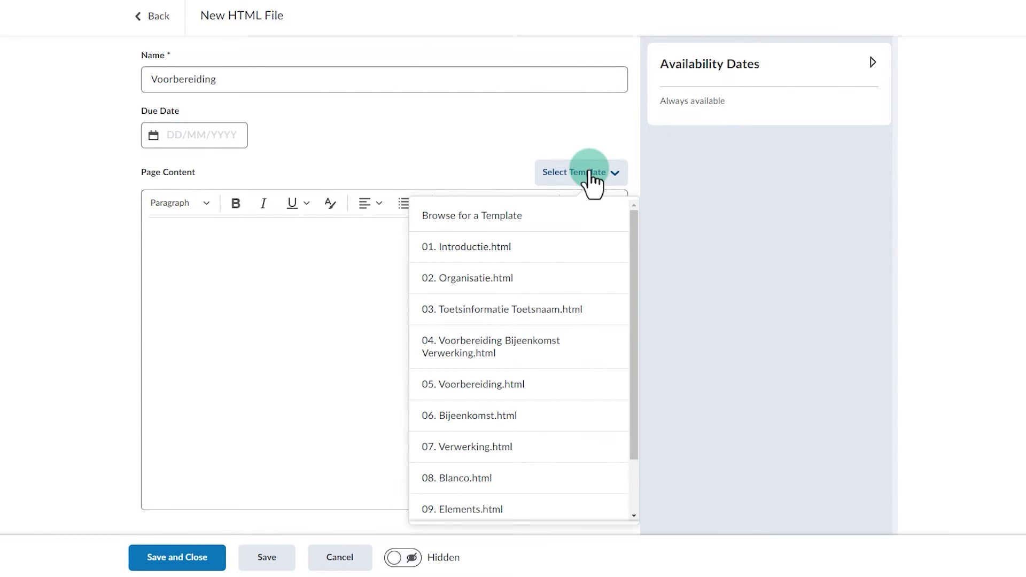
left_click(555, 313)
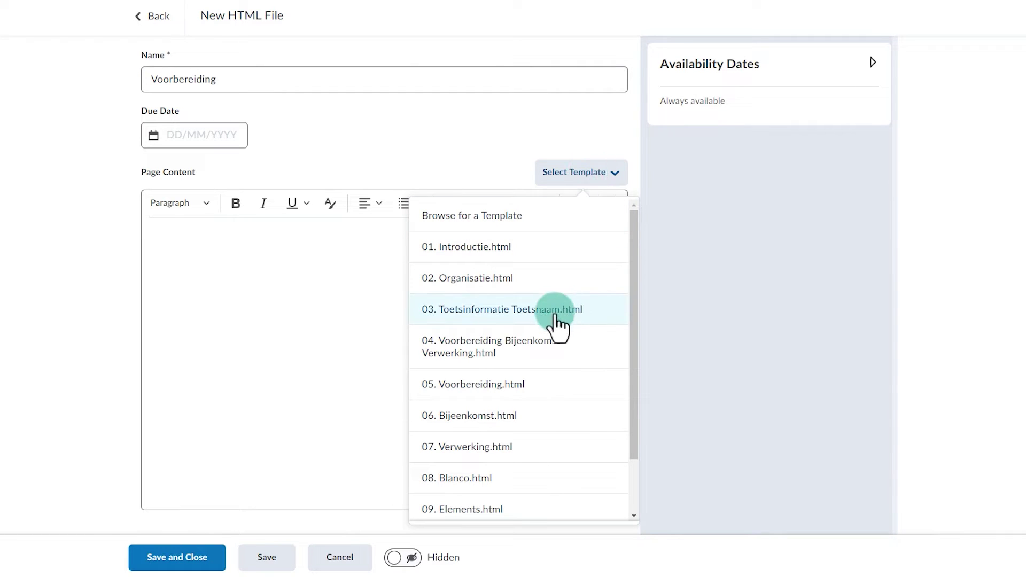
left_click(551, 384)
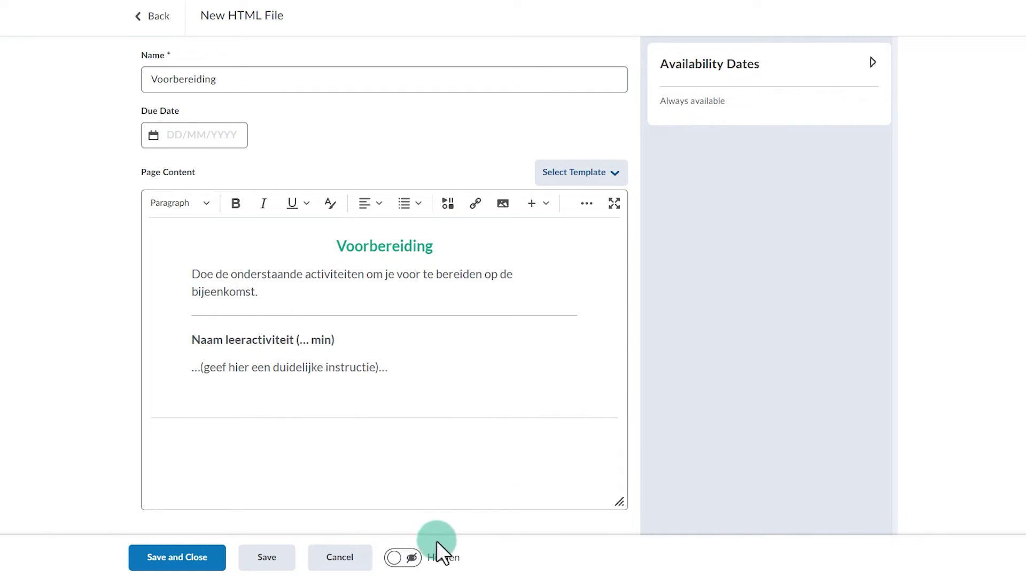
left_click(410, 557)
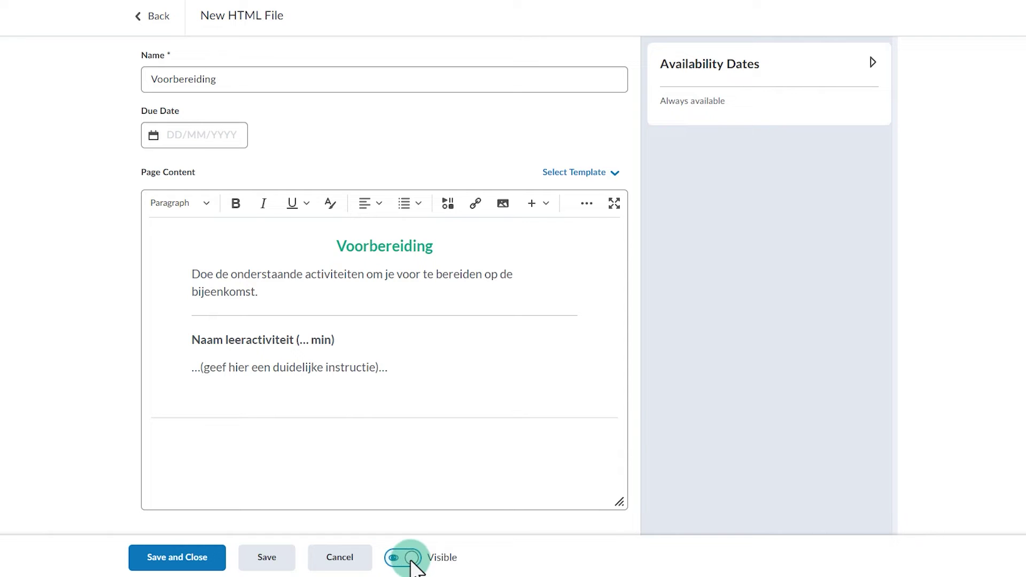
Save the new Voorbereiding document and leave its editor
left_click(178, 560)
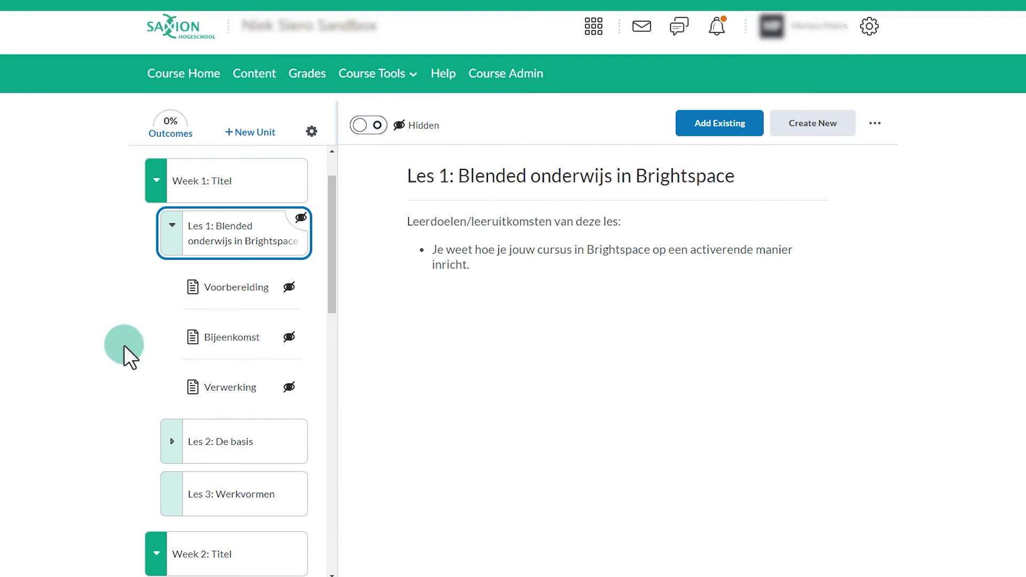
Make the lesson "Les 1: Blended onderwijs in Brightspace" and its Voorbereiding, Bijeenkomst and Verwerking pages visible to students
left_click(285, 245)
left_click(371, 129)
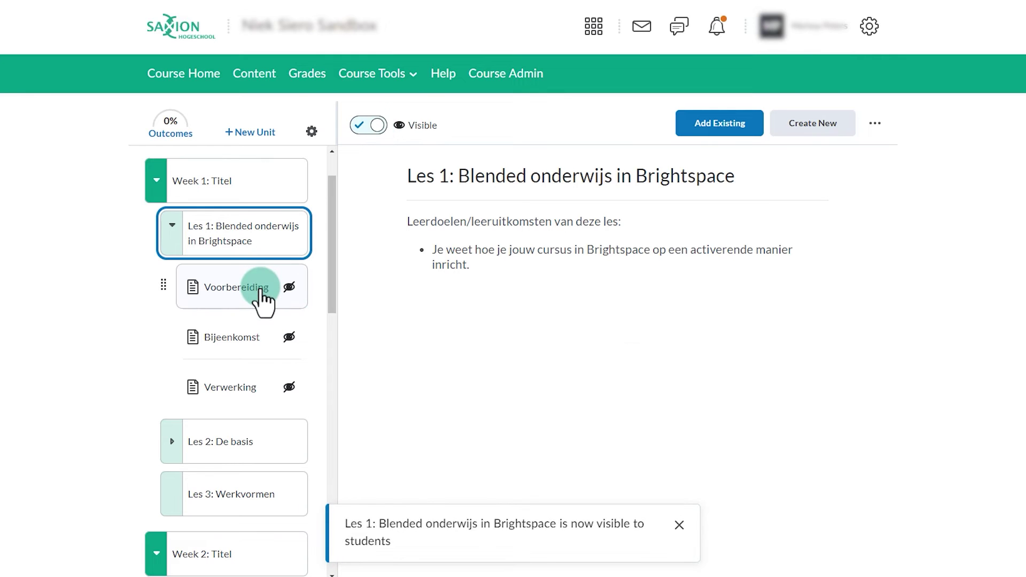
left_click(258, 289)
left_click(371, 131)
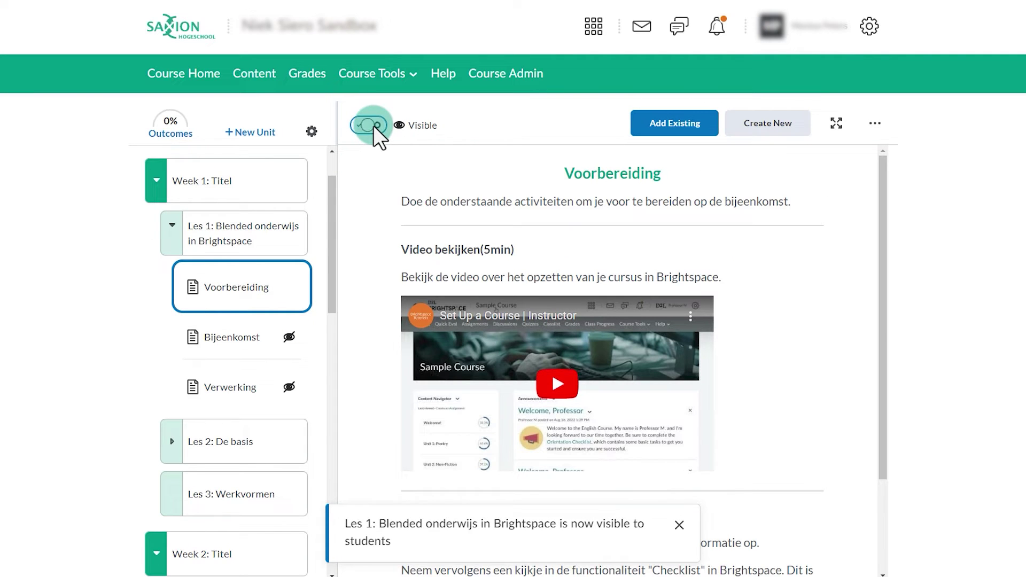
left_click(284, 312)
left_click(262, 338)
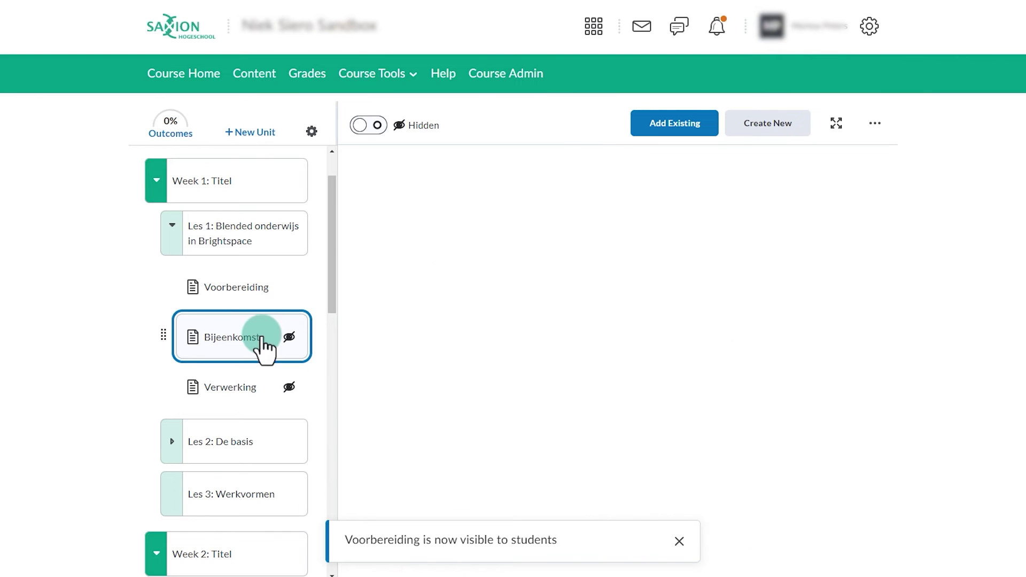
left_click(378, 131)
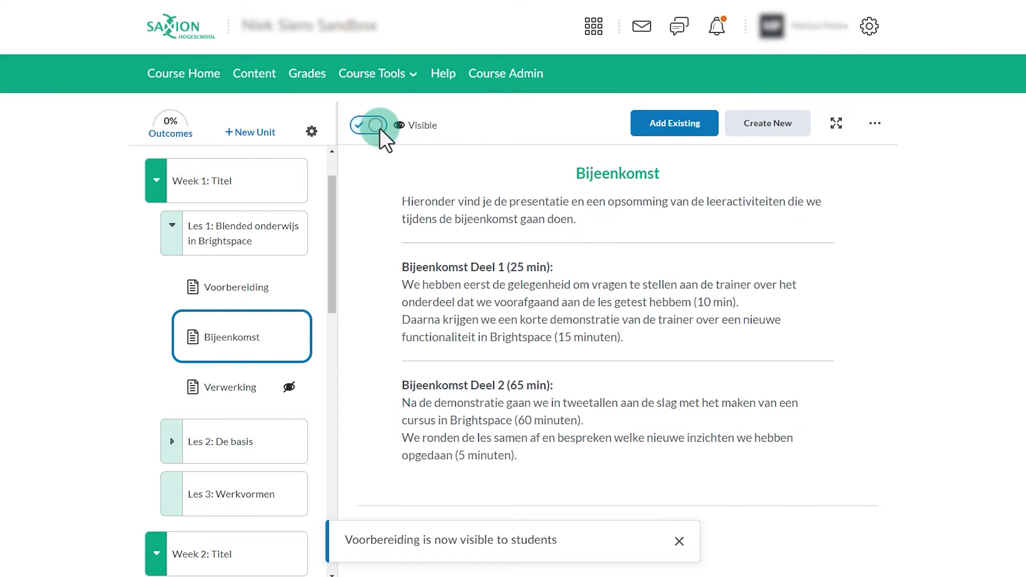
left_click(270, 375)
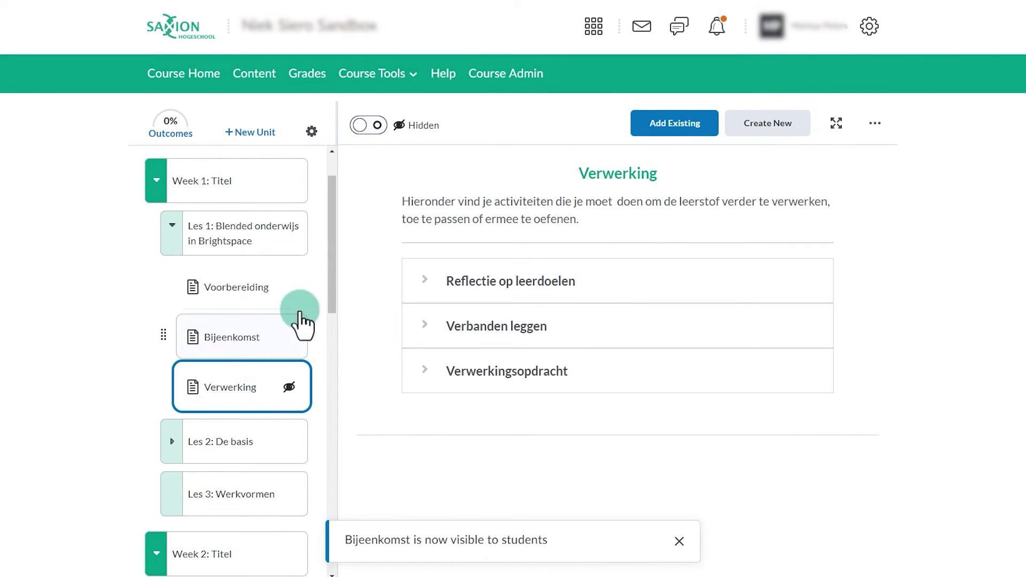
left_click(374, 131)
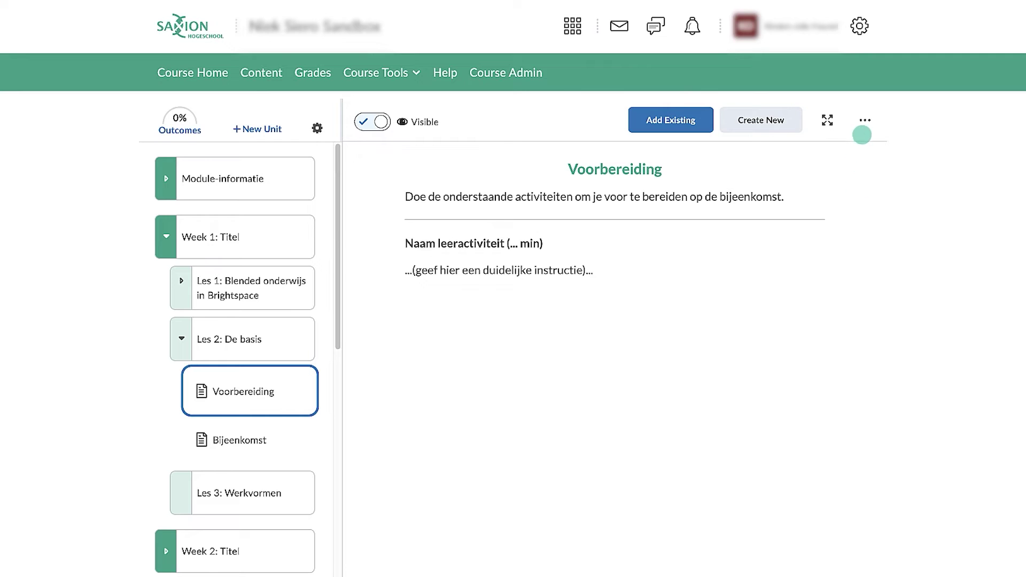
Edit the Voorbereiding page of "Les 2: De basis" and change the activity heading to "Artikel lezen (5 min)"
left_click(865, 121)
left_click(844, 146)
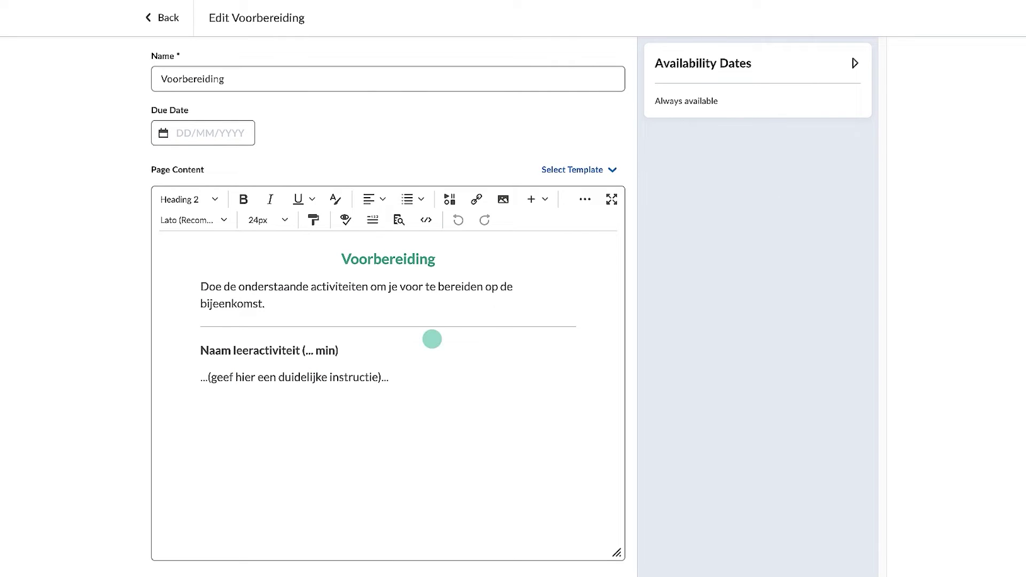
left_click_drag(303, 351, 195, 349)
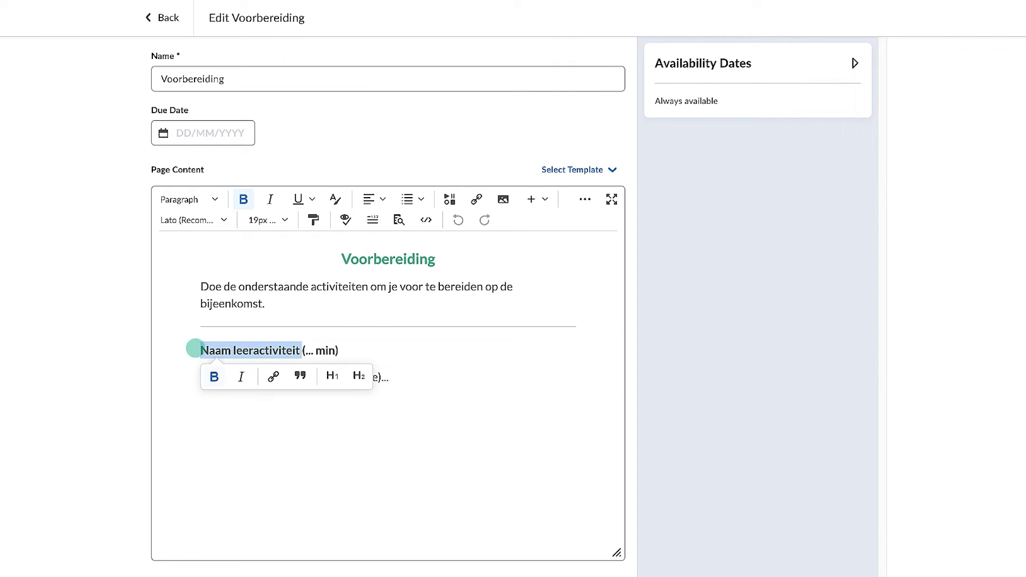
type("Artikel lezen")
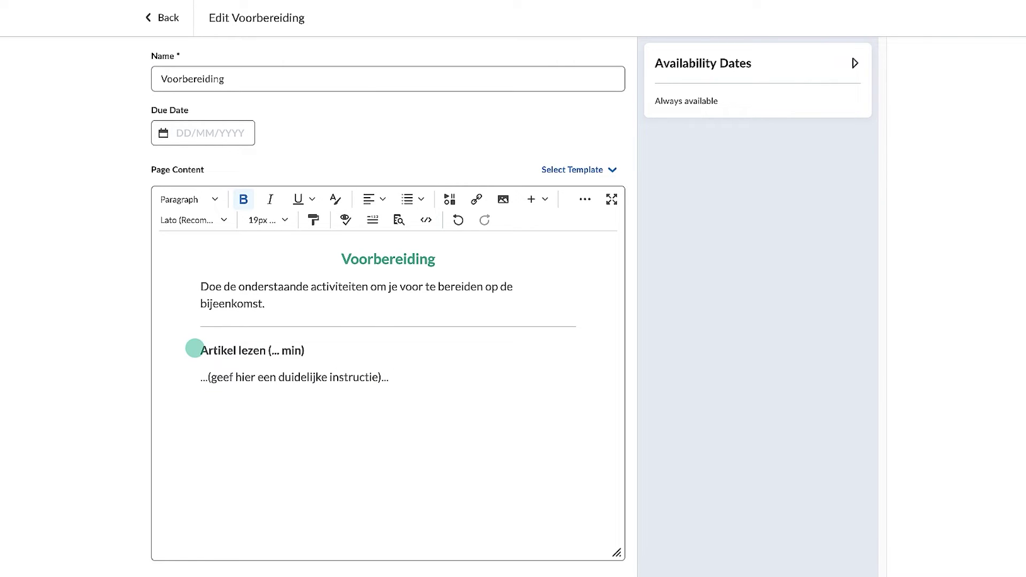
double_click(273, 351)
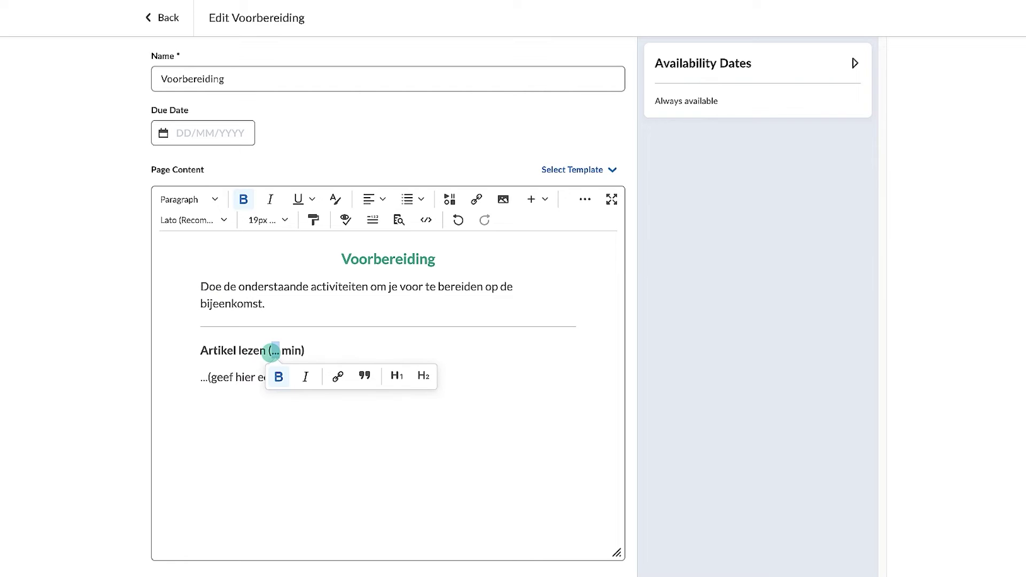
type("5")
Replace the placeholder instruction with "Lees het artikel over de 'student journey' en beantwoord de volgende vragen:" and begin a numbered line
left_click_drag(394, 386, 148, 374)
type("Lees het artikel over de 'student journey' en beantwoord de volgende vragen:")
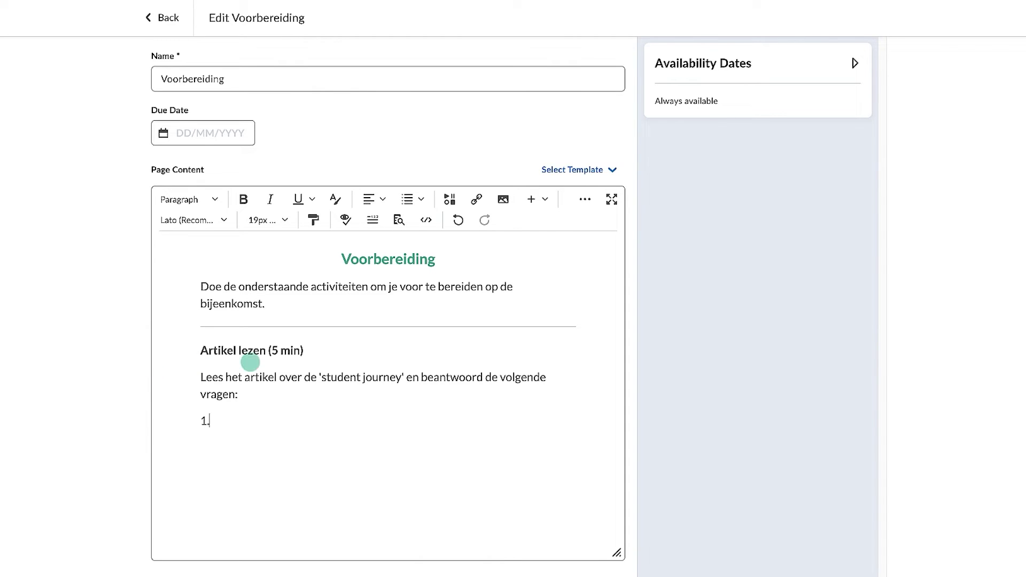
Link the words "student journey" to the copied blended-learning-ontwerpen-student-journey web address, opening in a new window, and save the page
left_click_drag(402, 377, 320, 378)
left_click(475, 199)
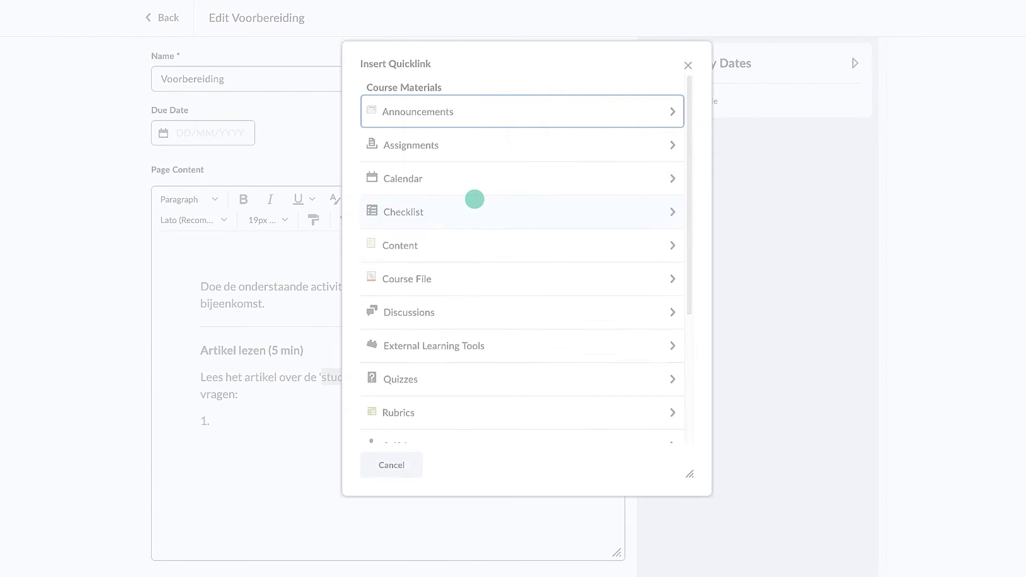
scroll(474, 199, "down", 5)
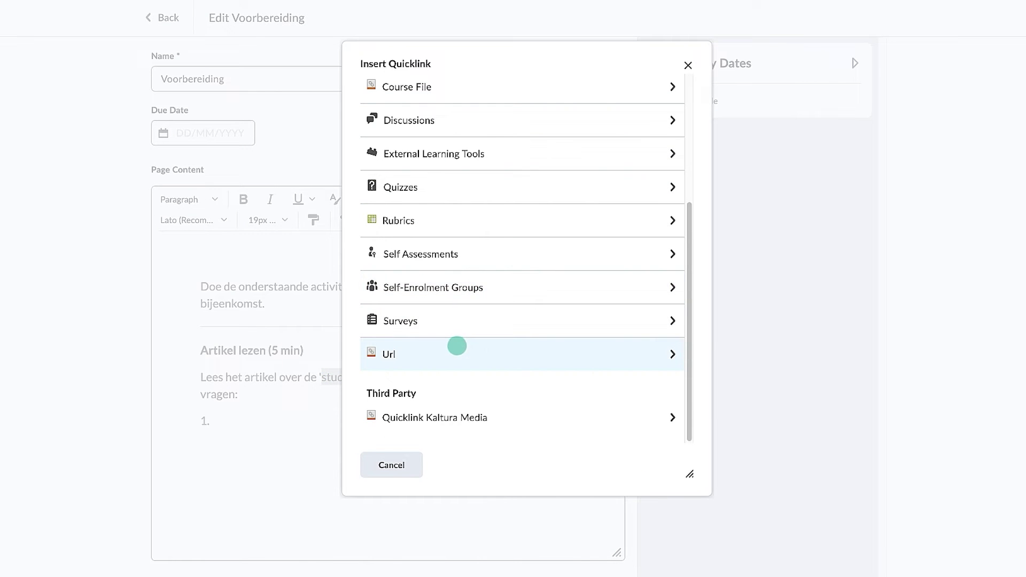
left_click(457, 346)
left_click(425, 143)
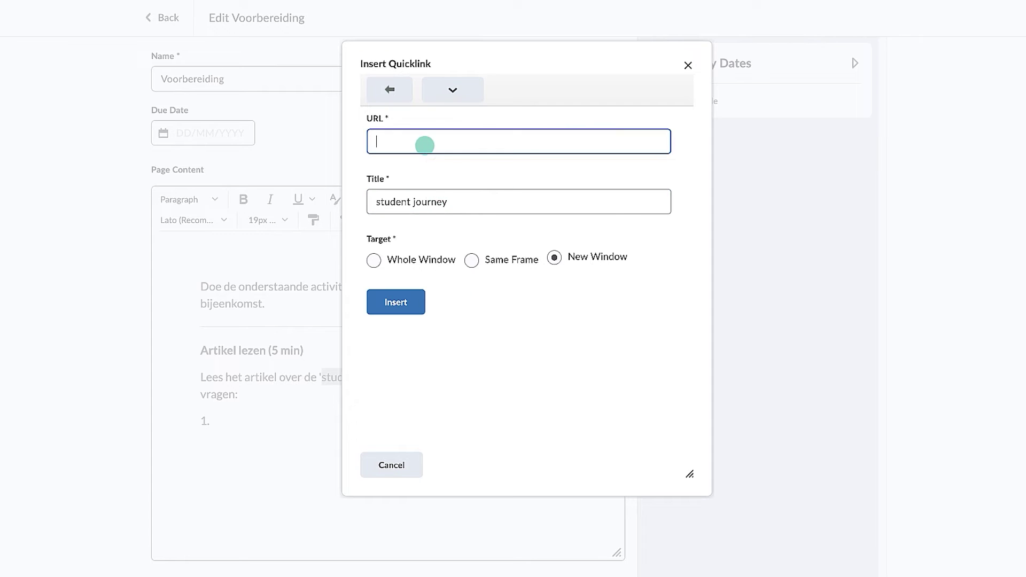
key("ctrl+v")
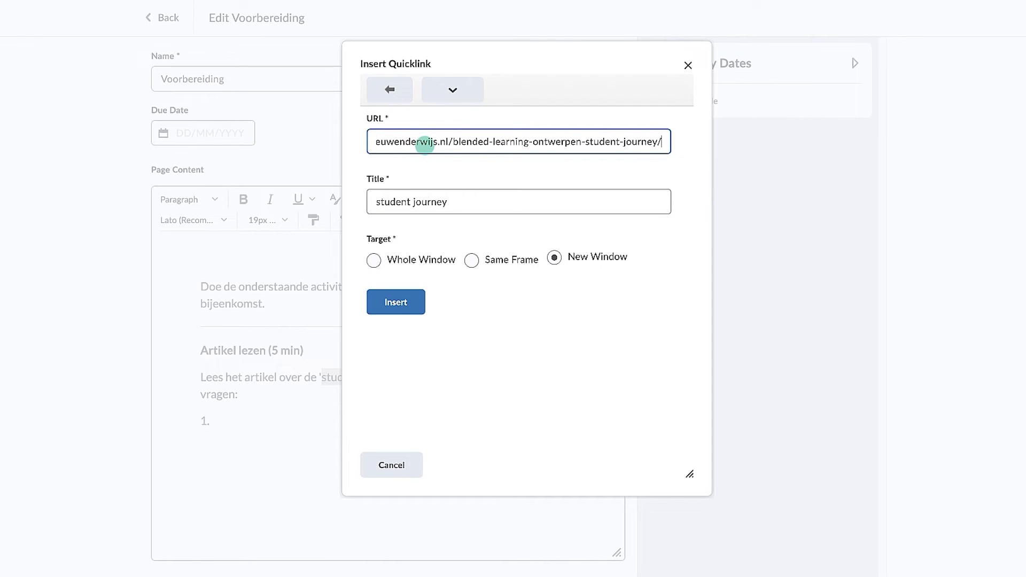
left_click(556, 260)
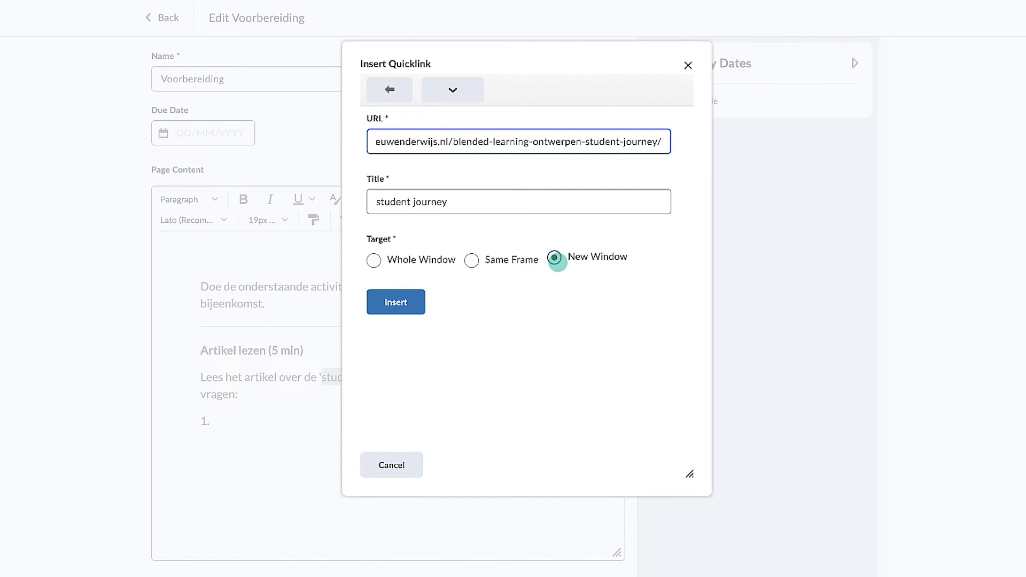
left_click(420, 301)
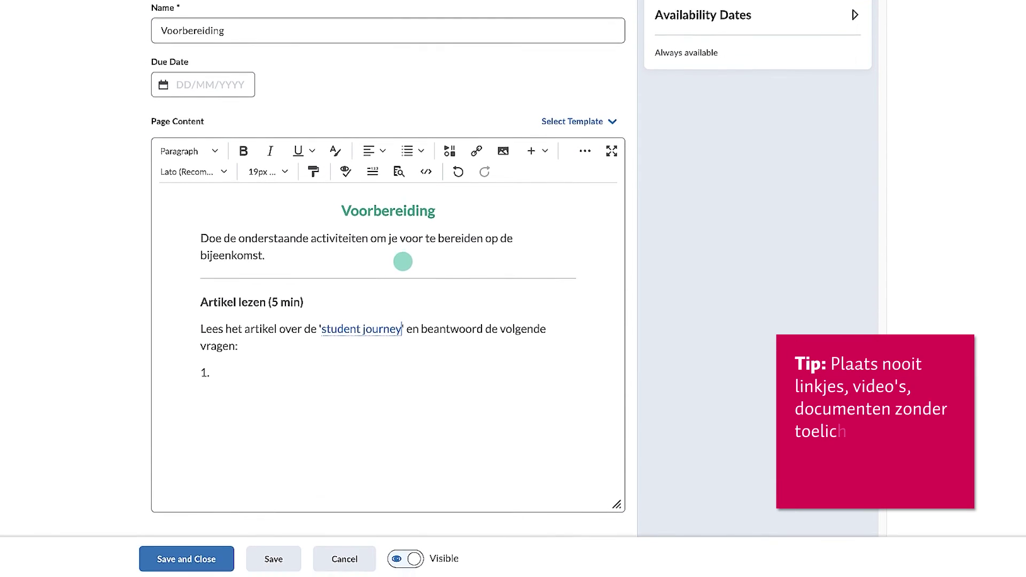
left_click(208, 554)
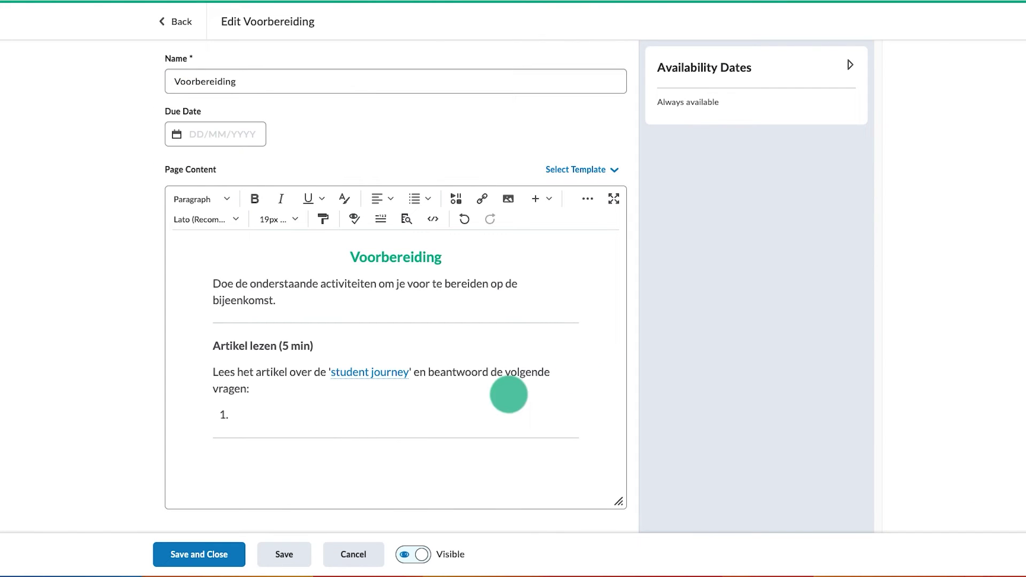
Add the bold heading "Video bekijken (5 min)" with the plain instruction "Bekijk onderstaande video en beantwoord de volgende vragen:" beneath the article activity
left_click(256, 458)
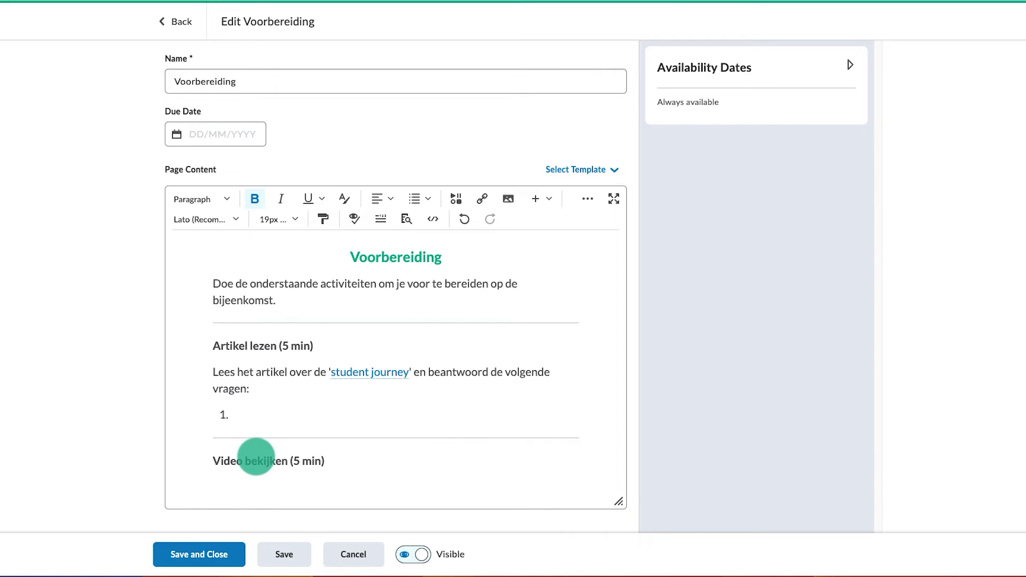
key("Return")
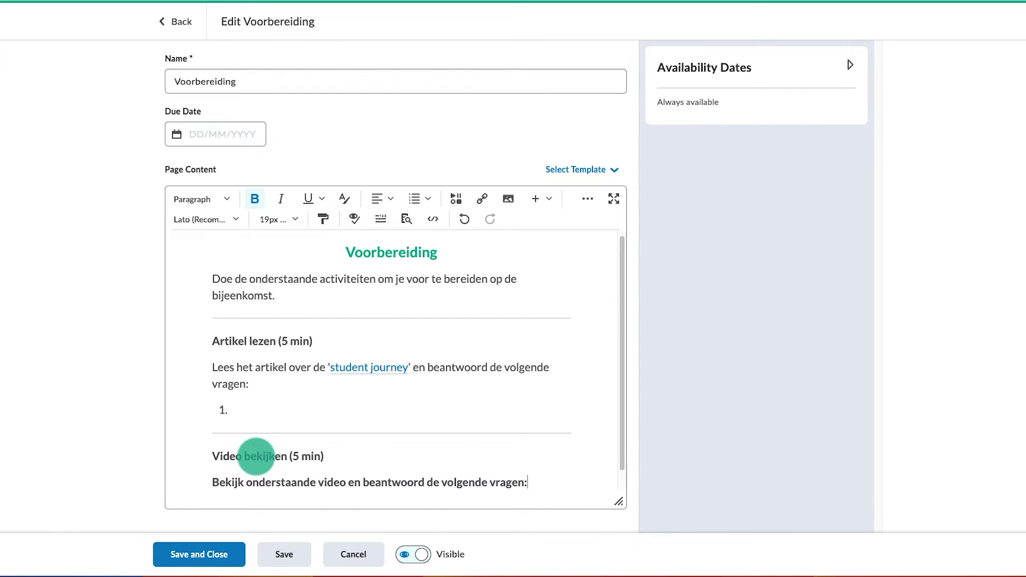
key("Return")
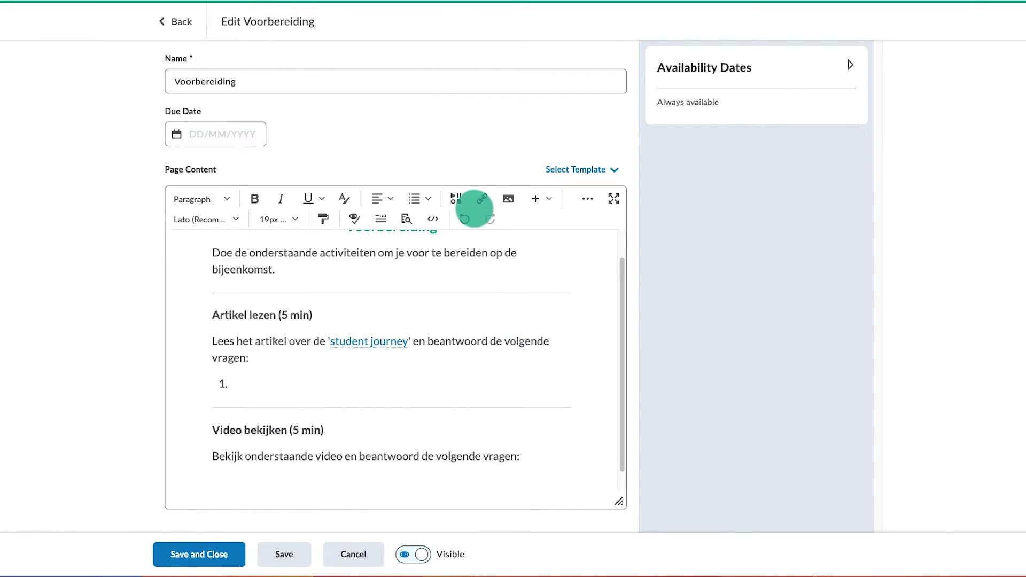
Embed the Kaltura video "Blended leren - Barend legt uit (Vernieuwenderwijs)" below the video instruction, then save and close the page
left_click(456, 198)
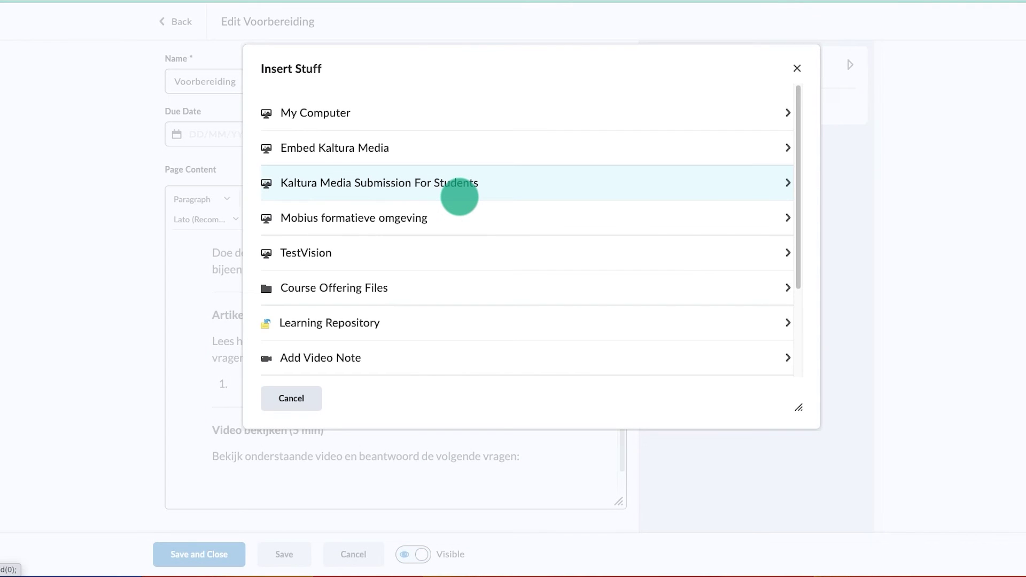
left_click(451, 154)
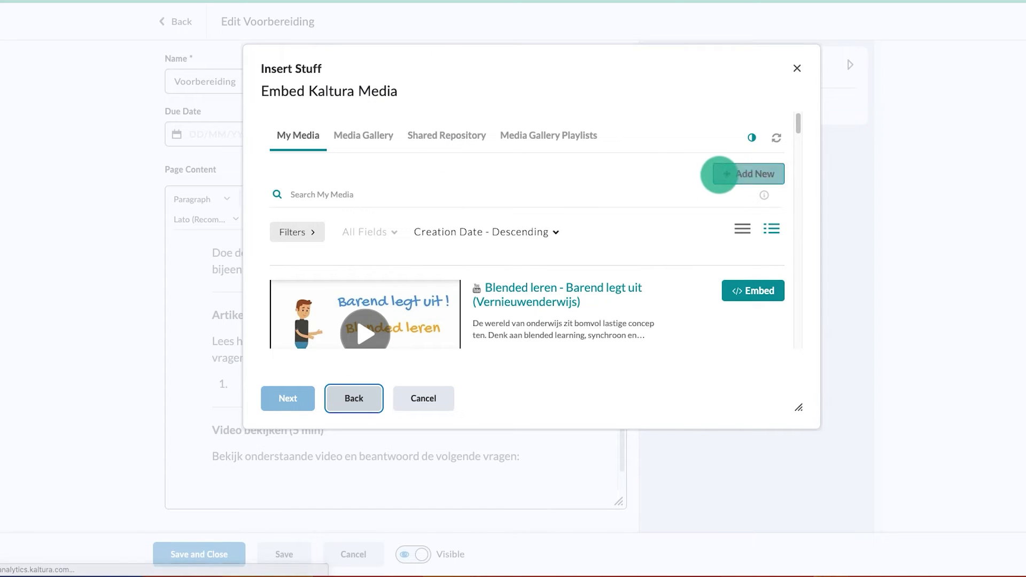
left_click(731, 173)
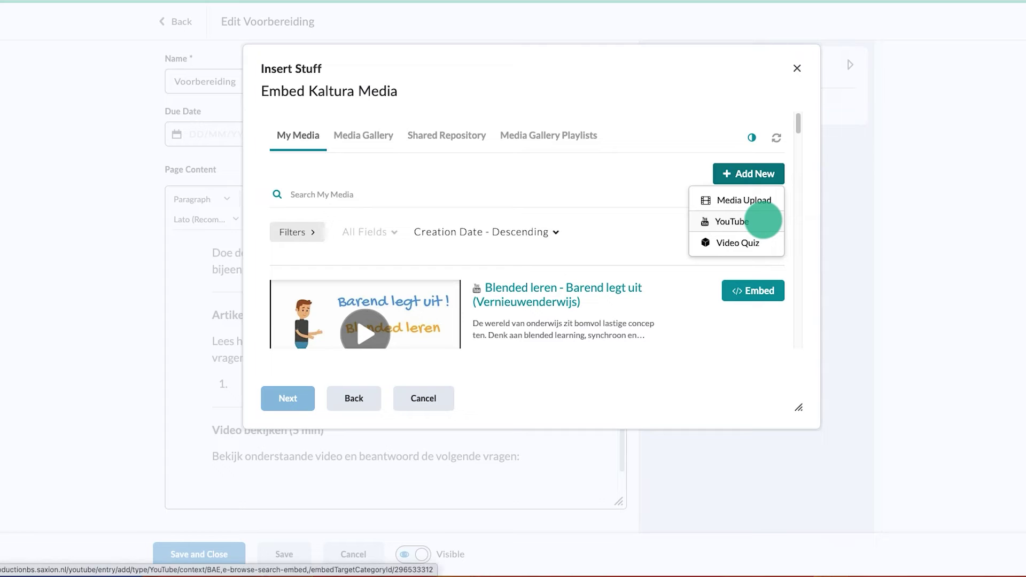
left_click(789, 223)
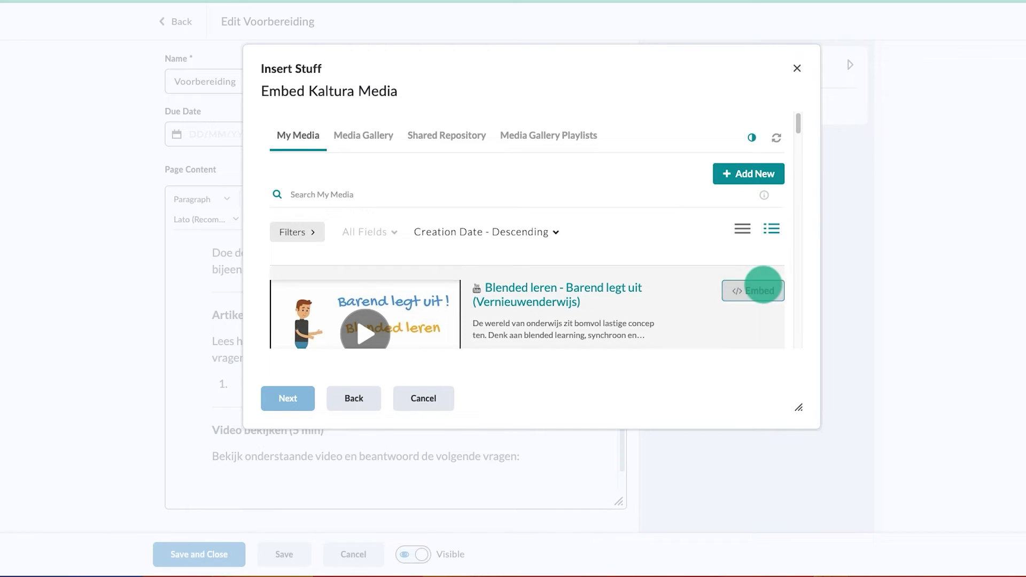
left_click(759, 291)
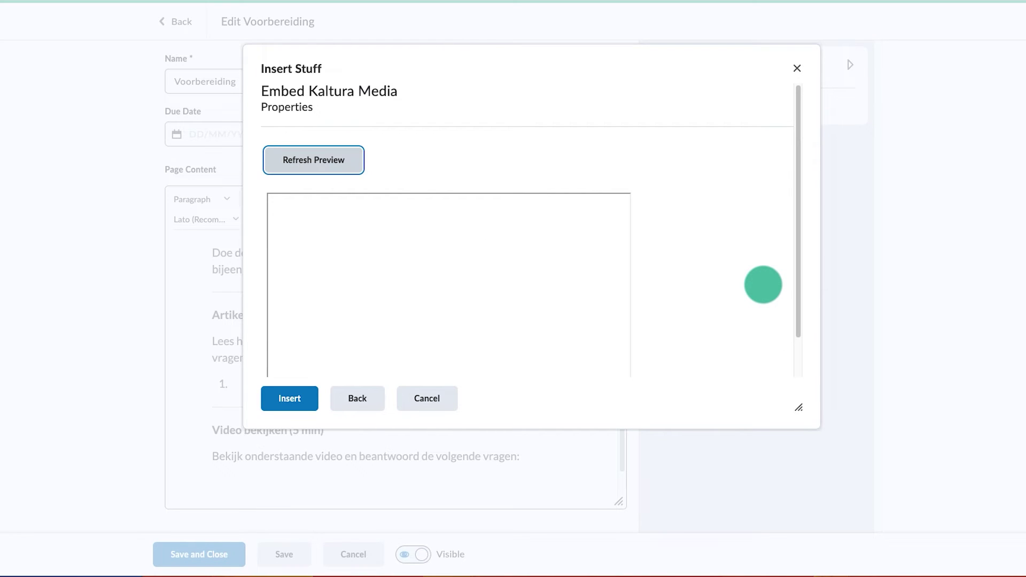
scroll(726, 305, "down", 2)
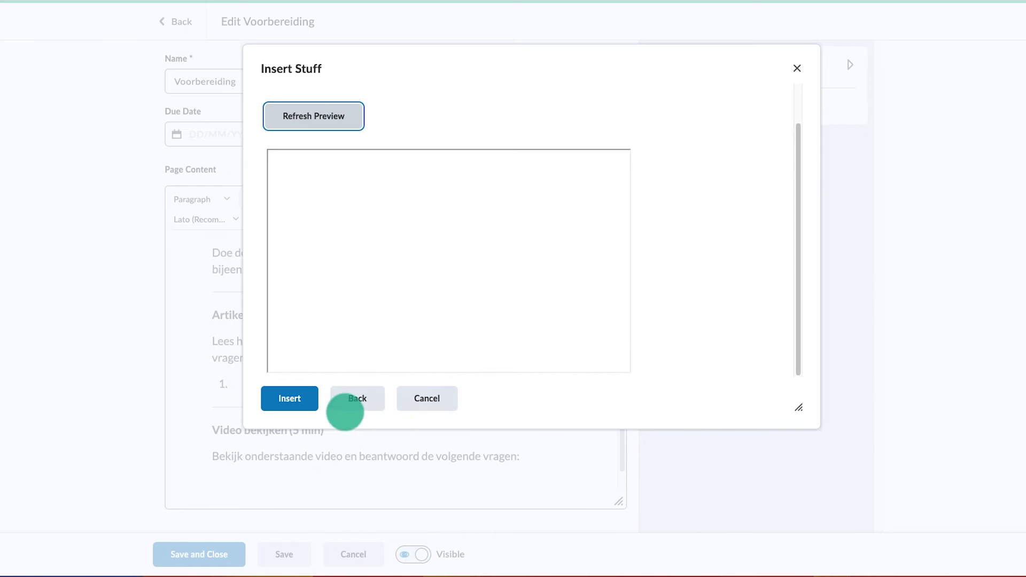
left_click(290, 399)
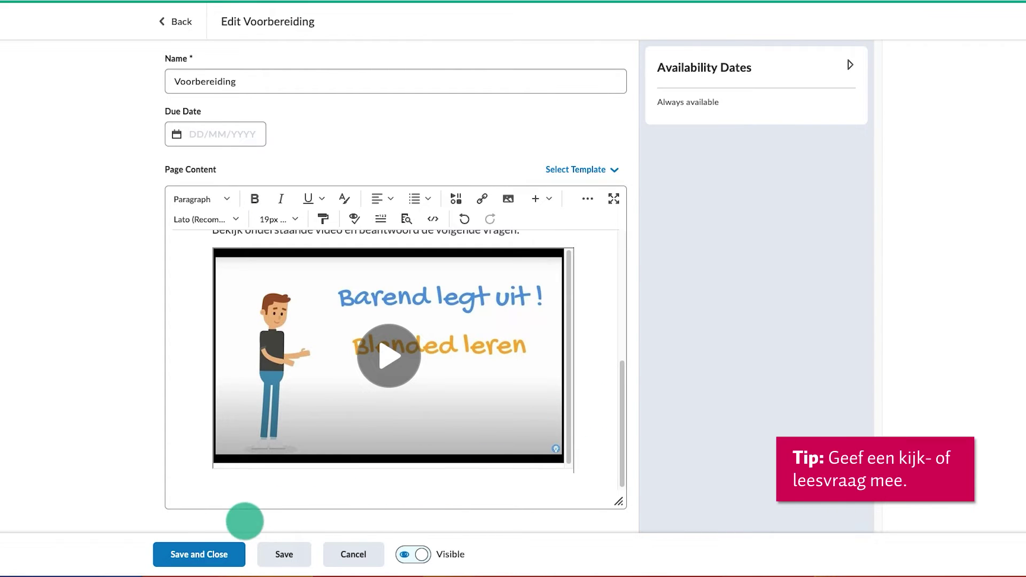
left_click(210, 549)
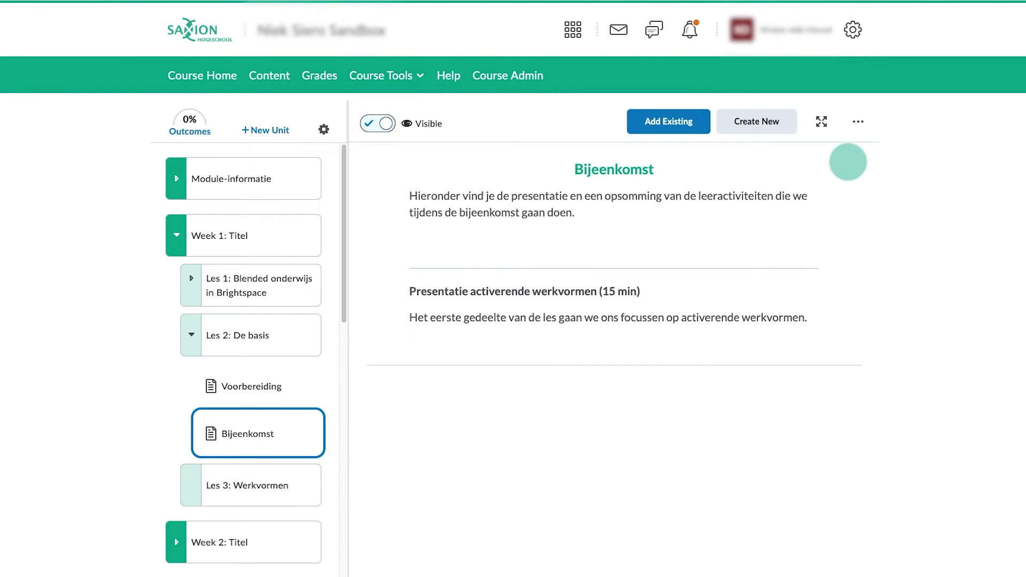
Open the Bijeenkomst page for editing and upload Presentatie.pptx from the computer at the empty line below the introduction
left_click(858, 122)
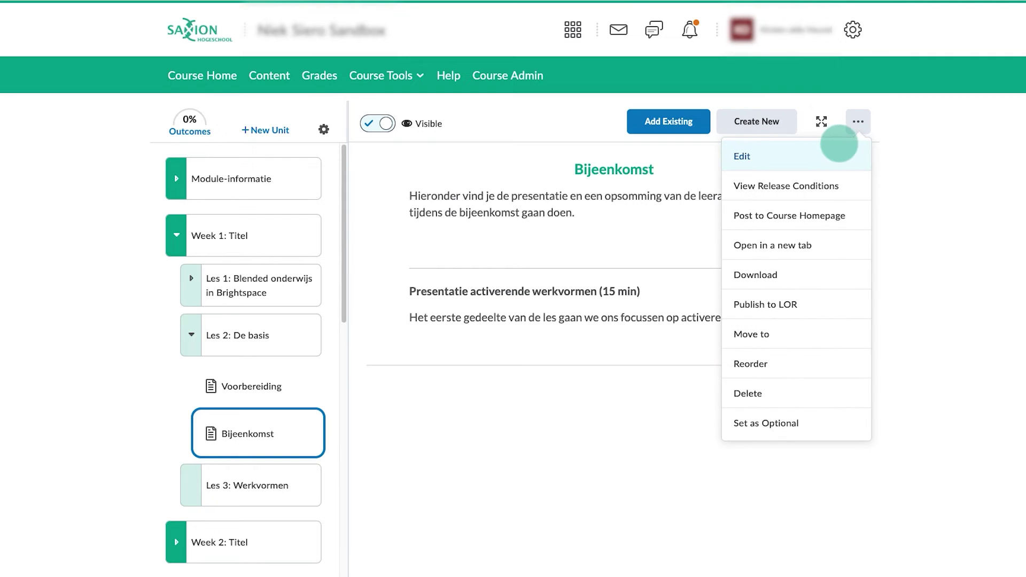
left_click(836, 151)
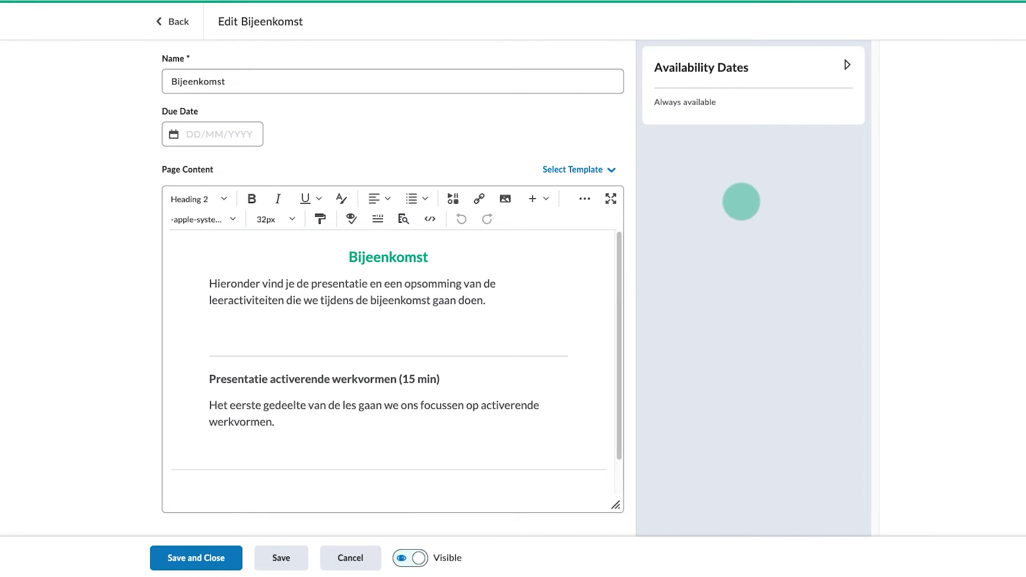
left_click(347, 339)
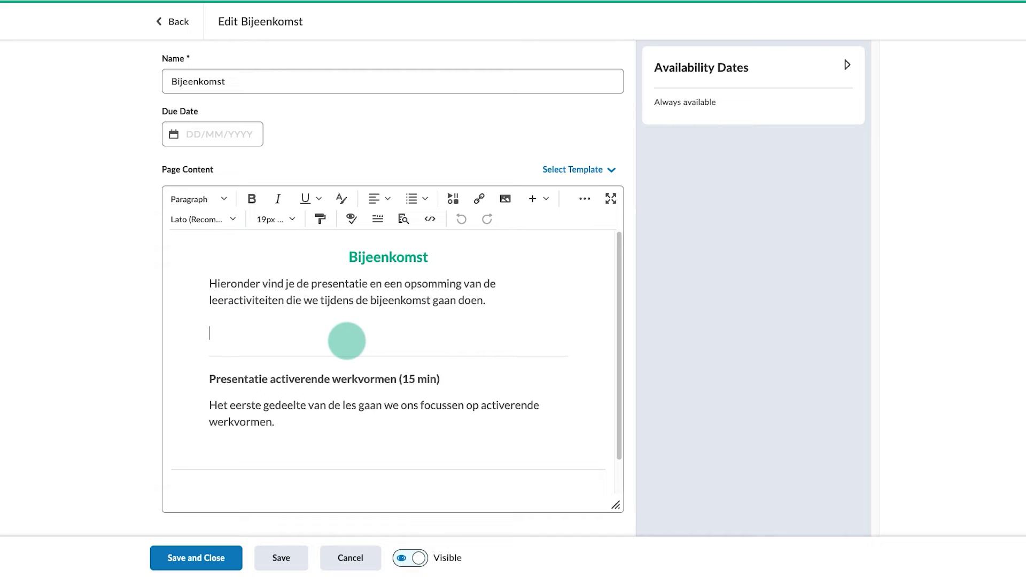
left_click(453, 198)
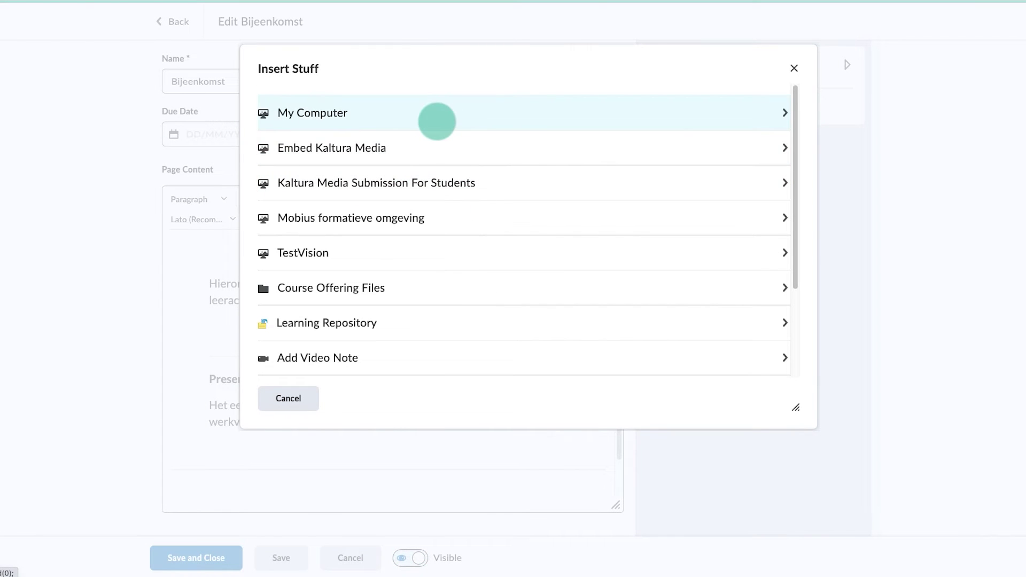
left_click(437, 122)
left_click(305, 156)
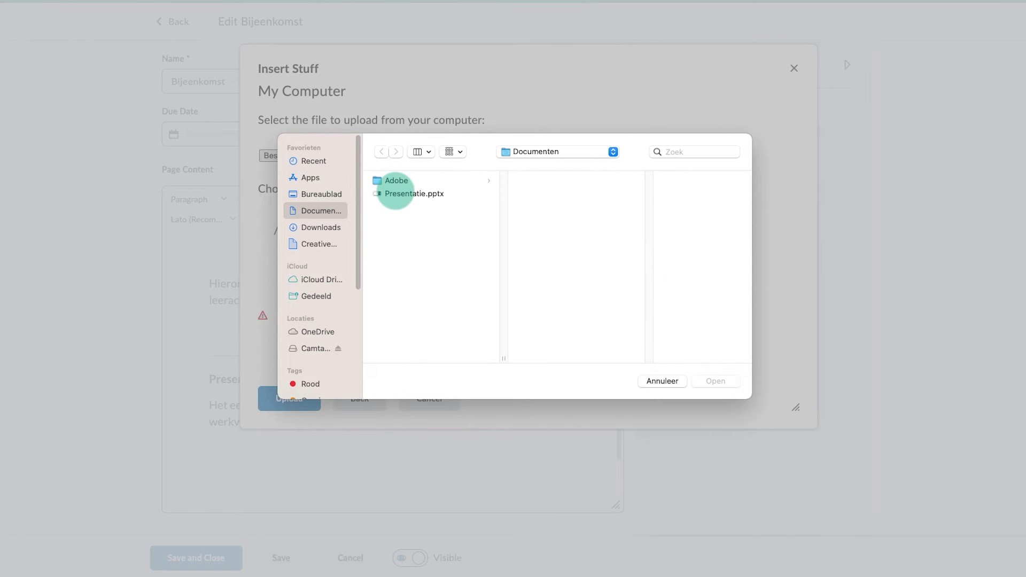
left_click(414, 194)
left_click(716, 381)
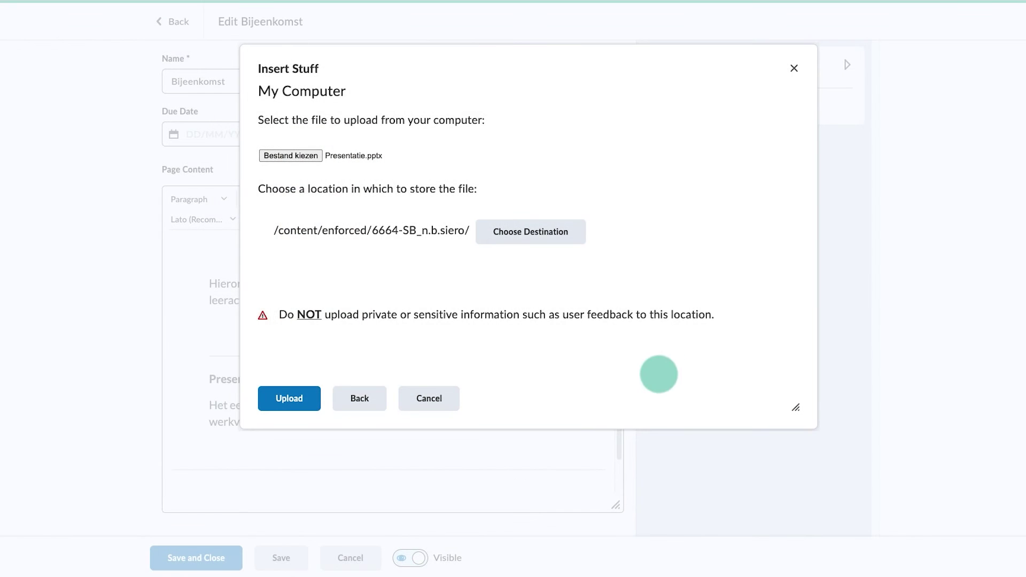
left_click(297, 396)
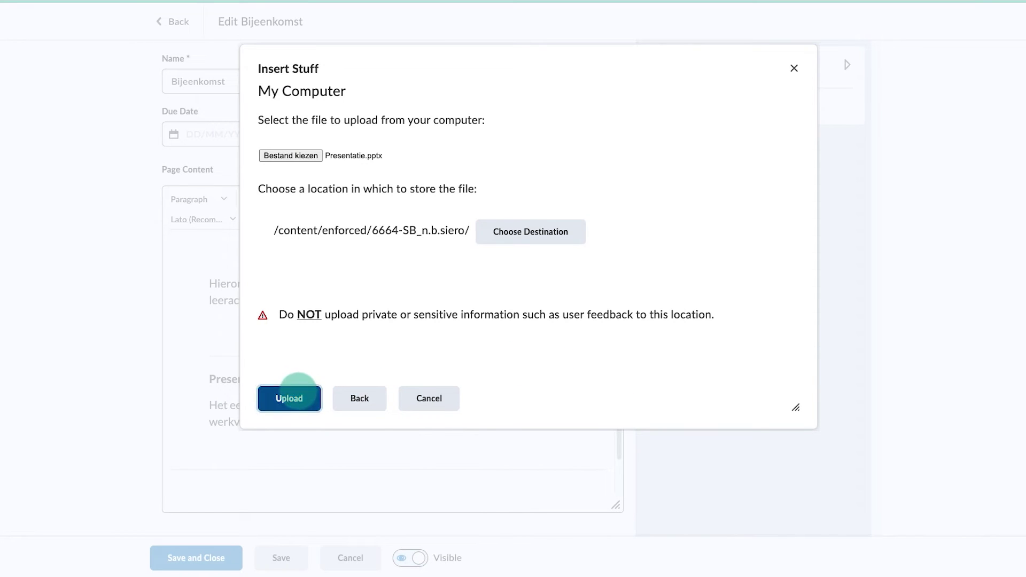
Insert the uploaded presentation with the link text "Presentatie bijeenkomst", then save and close the page
left_click(321, 217)
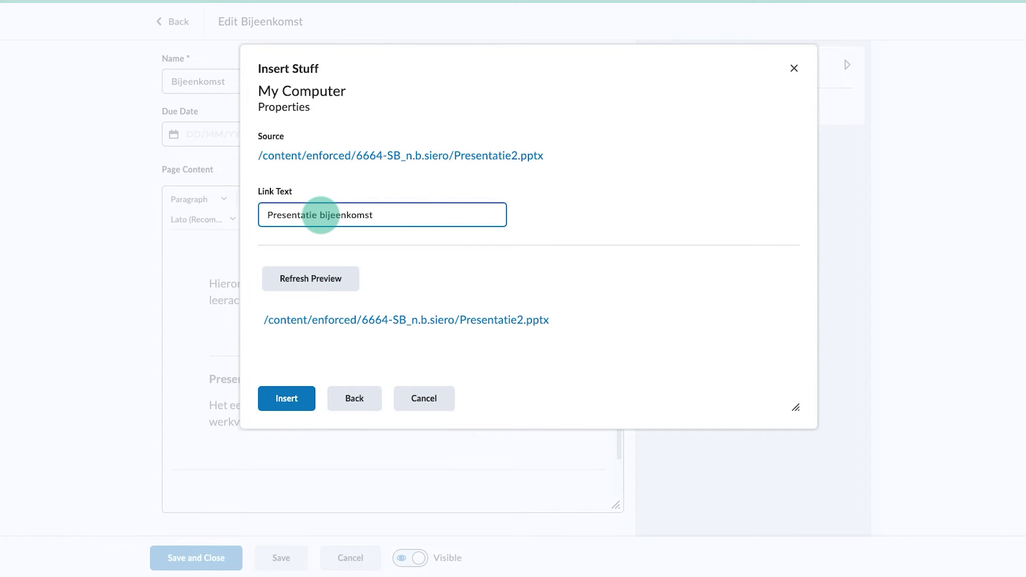
left_click(291, 275)
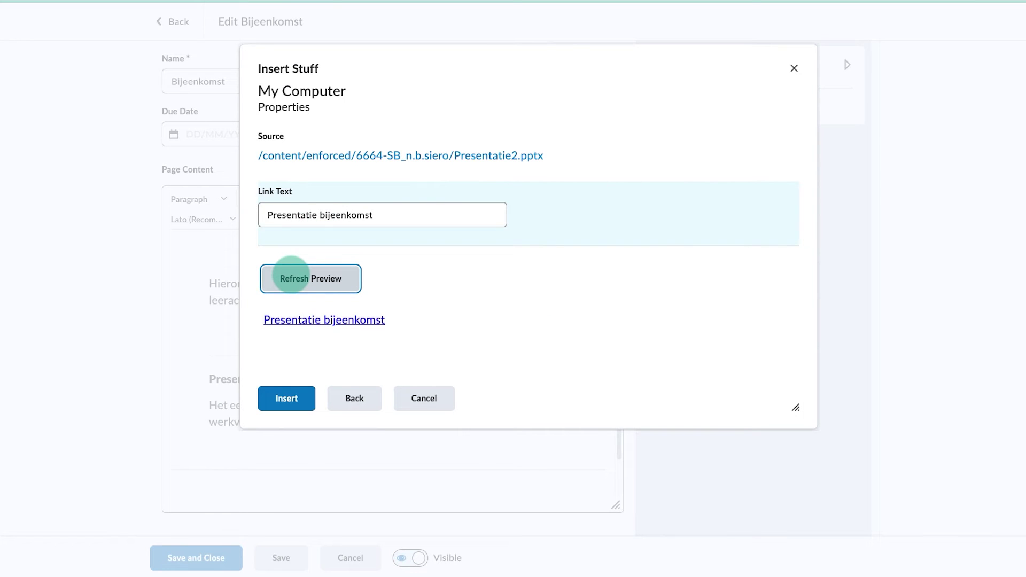
left_click(297, 397)
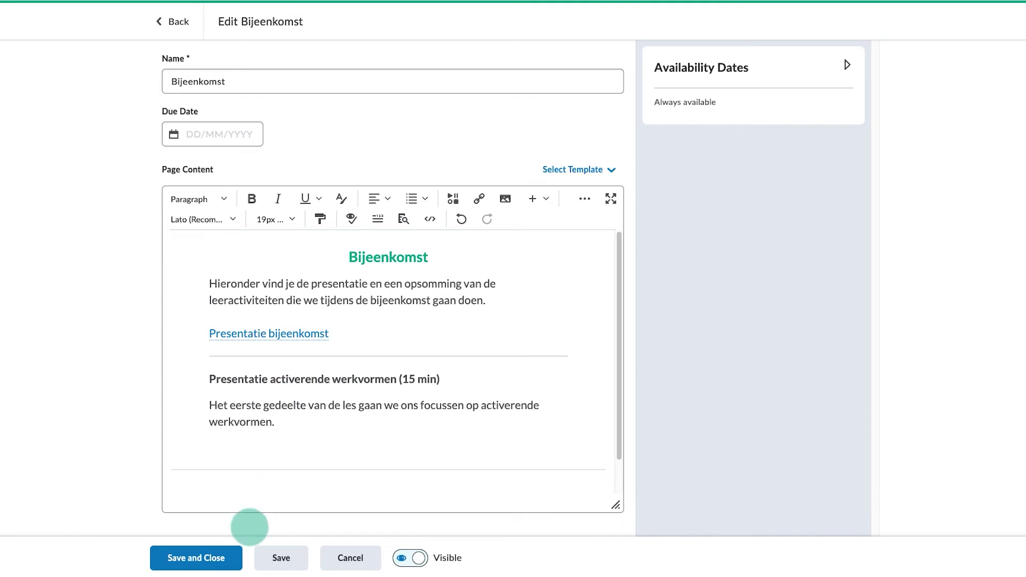
left_click(228, 556)
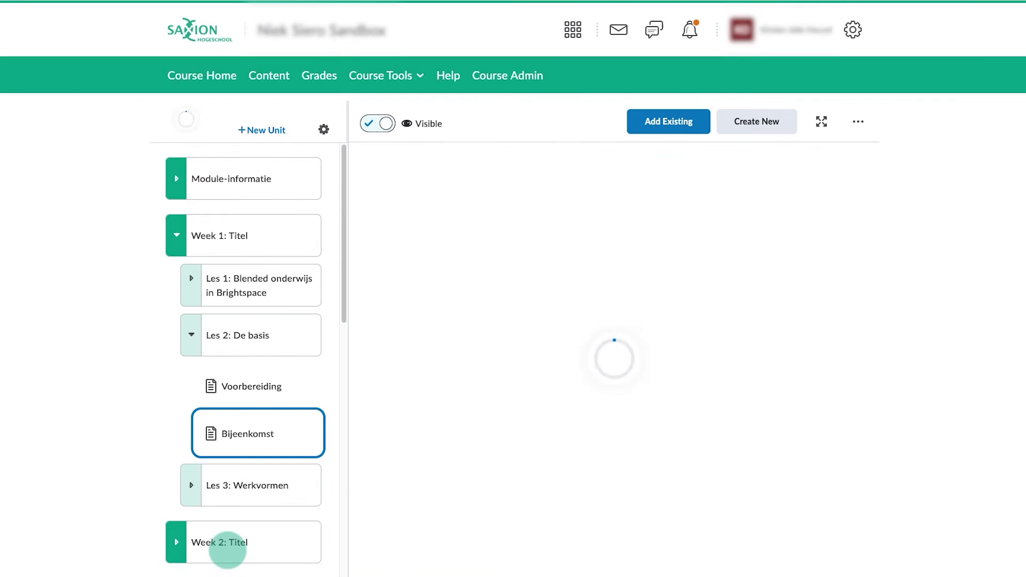
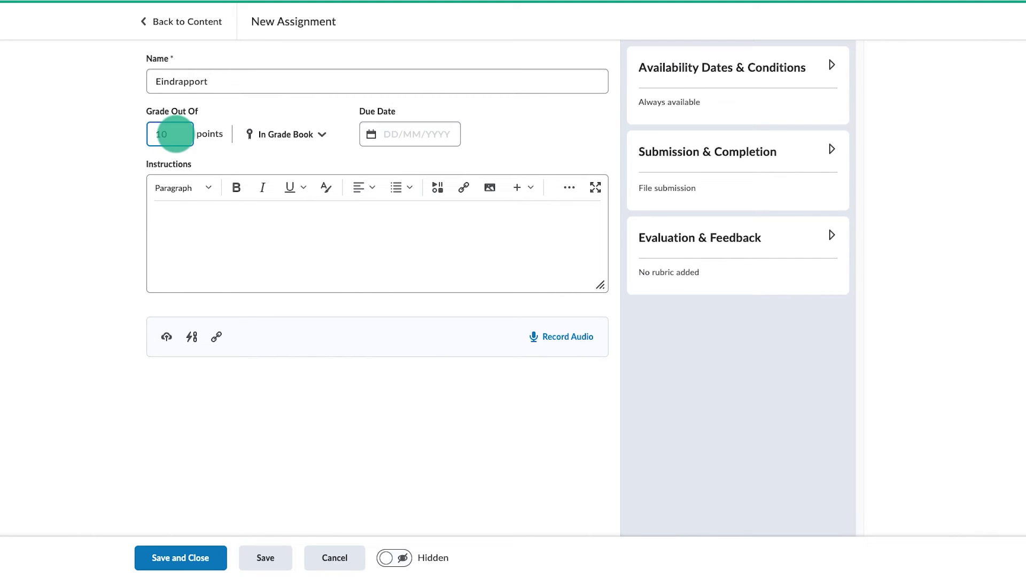
Set the Eindrapport assignment's due date to 13/07/2023, add the prepared submission instructions with deadline and herkansing dates, and enlarge the instructions box
left_click(385, 134)
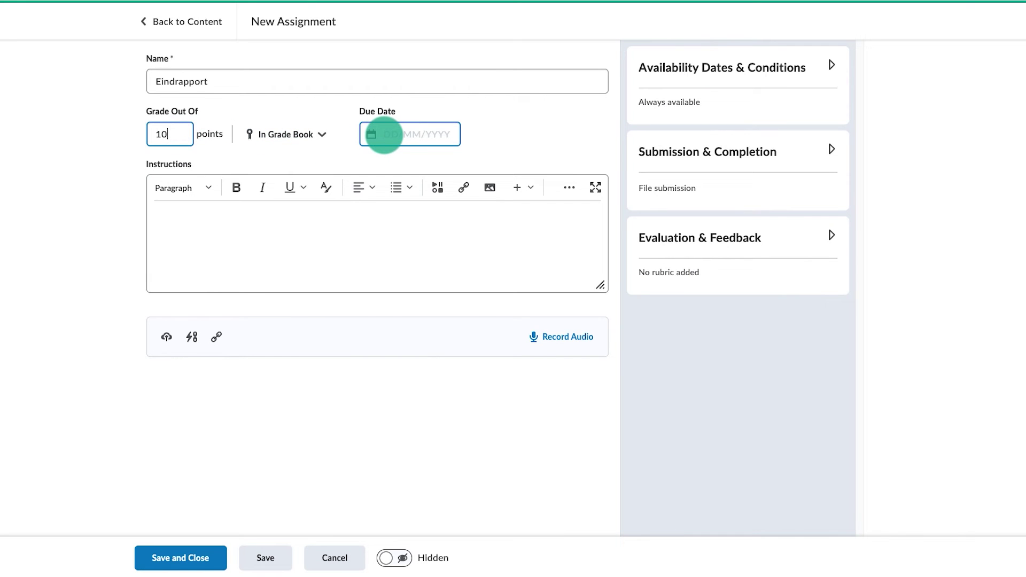
left_click(437, 284)
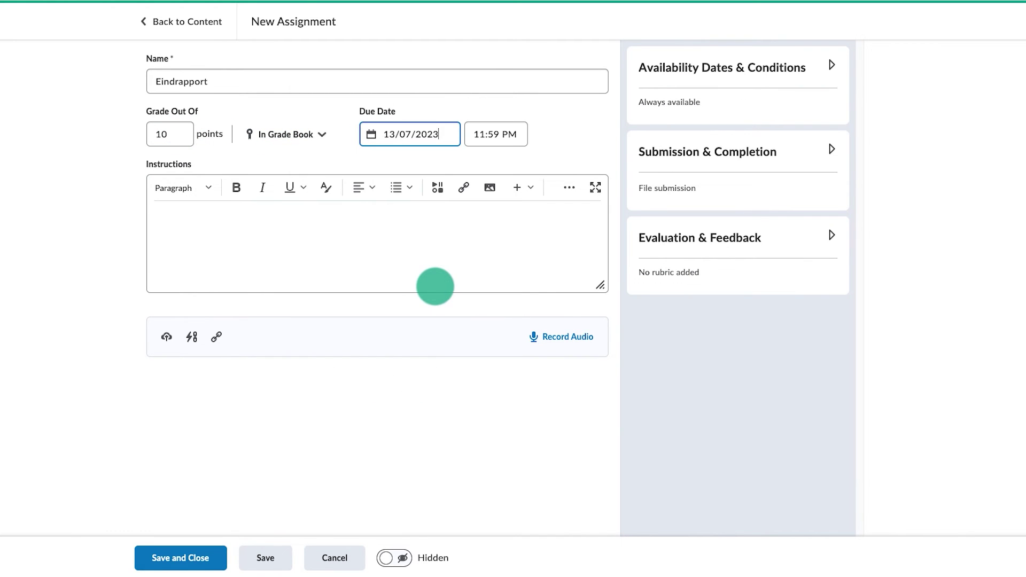
left_click(252, 217)
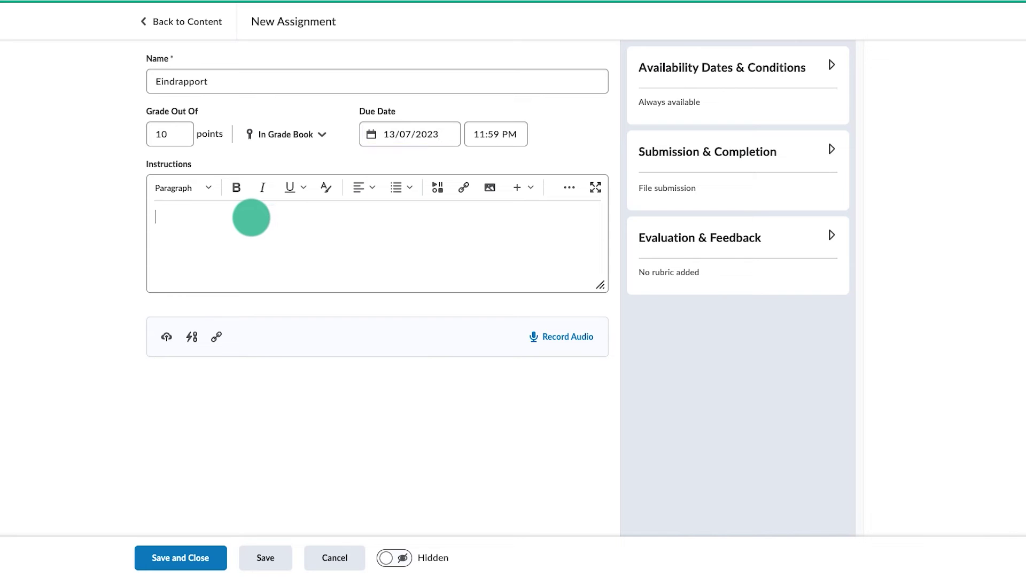
key("ctrl+v")
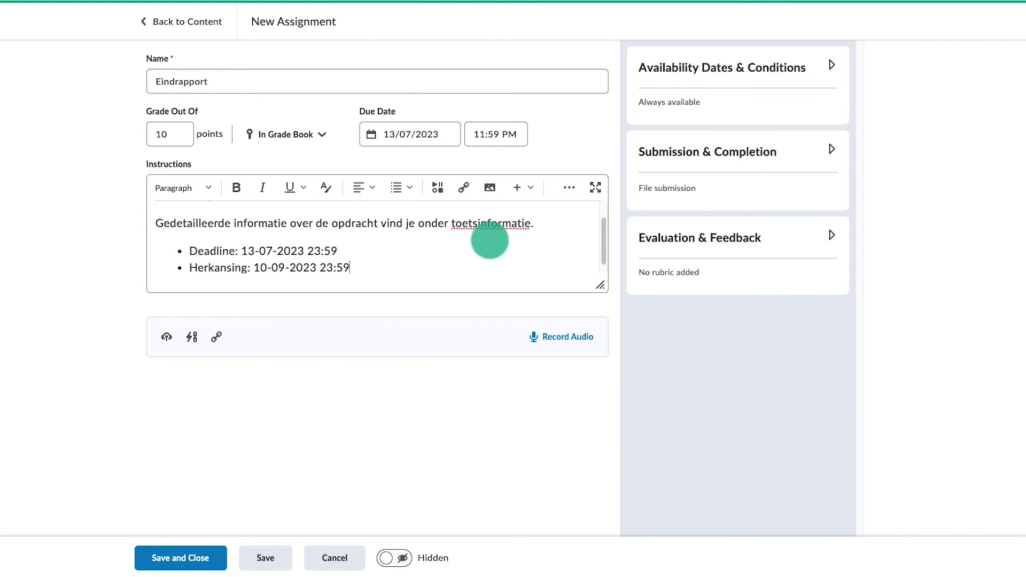
left_click_drag(600, 285, 608, 369)
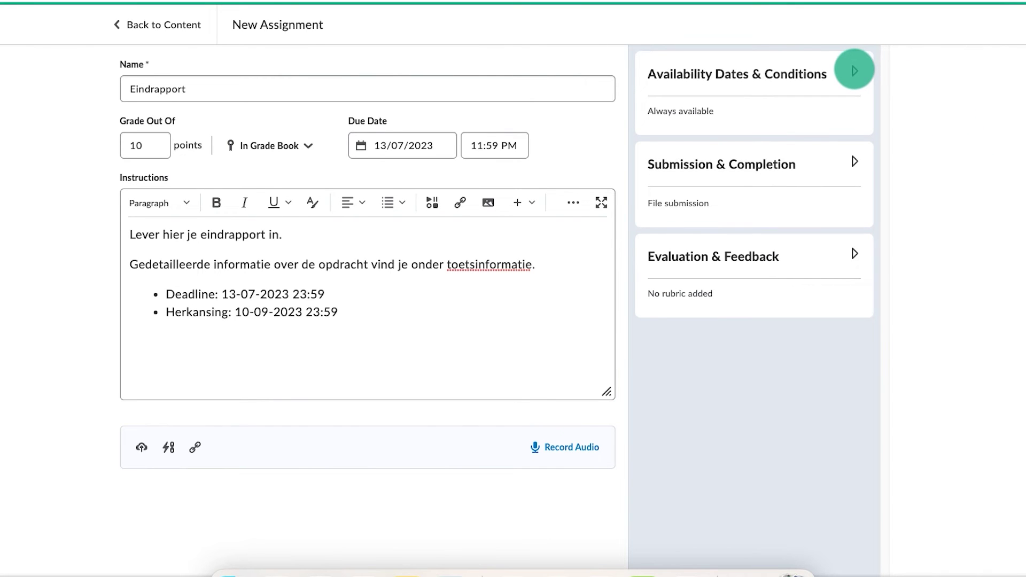
Make the assignment available from 12/07/2023 to 13/07/2023, with "Visible with submission restricted" applied after the end date
left_click(855, 70)
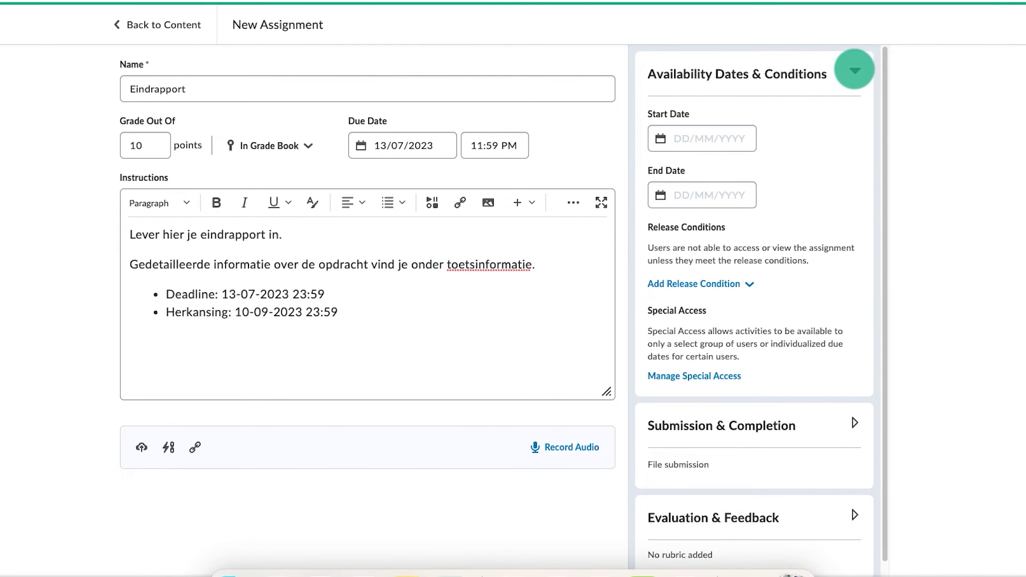
left_click(729, 134)
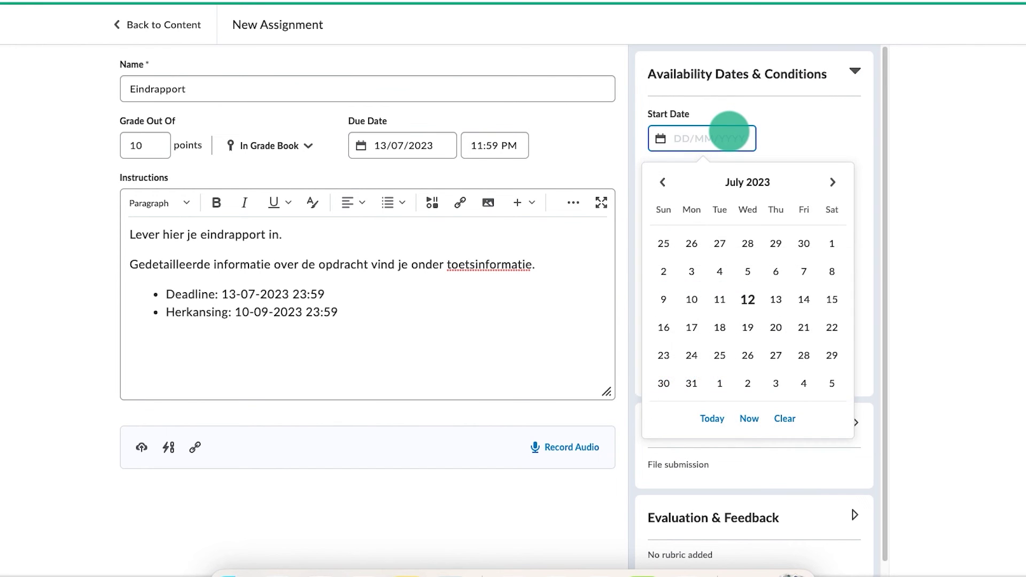
left_click(748, 299)
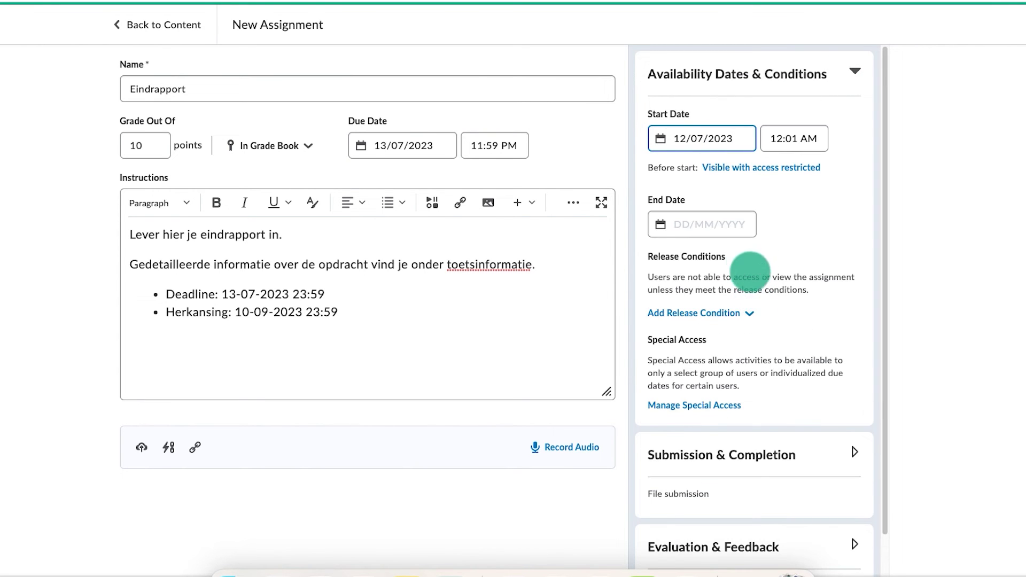
left_click(735, 224)
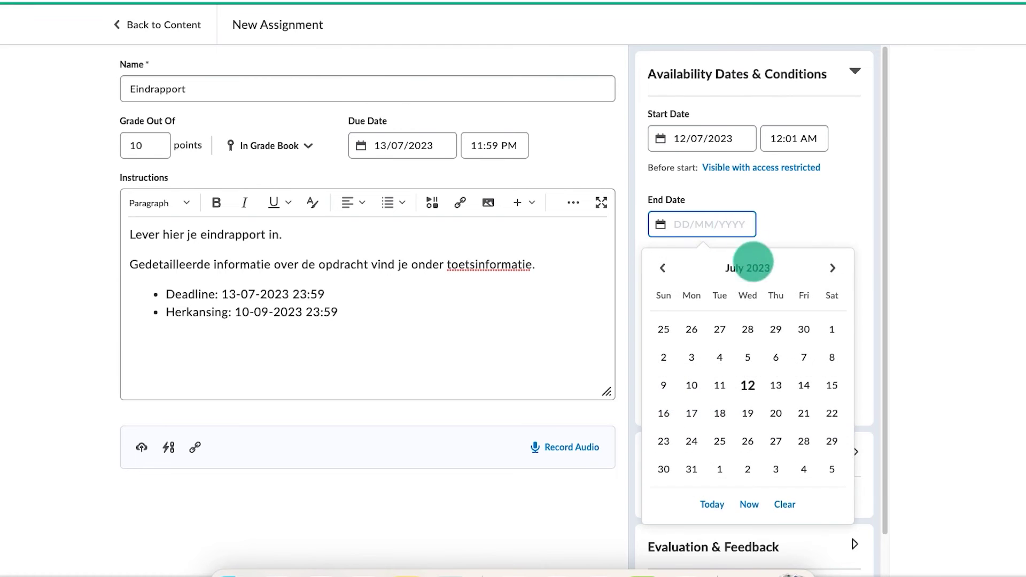
left_click(775, 385)
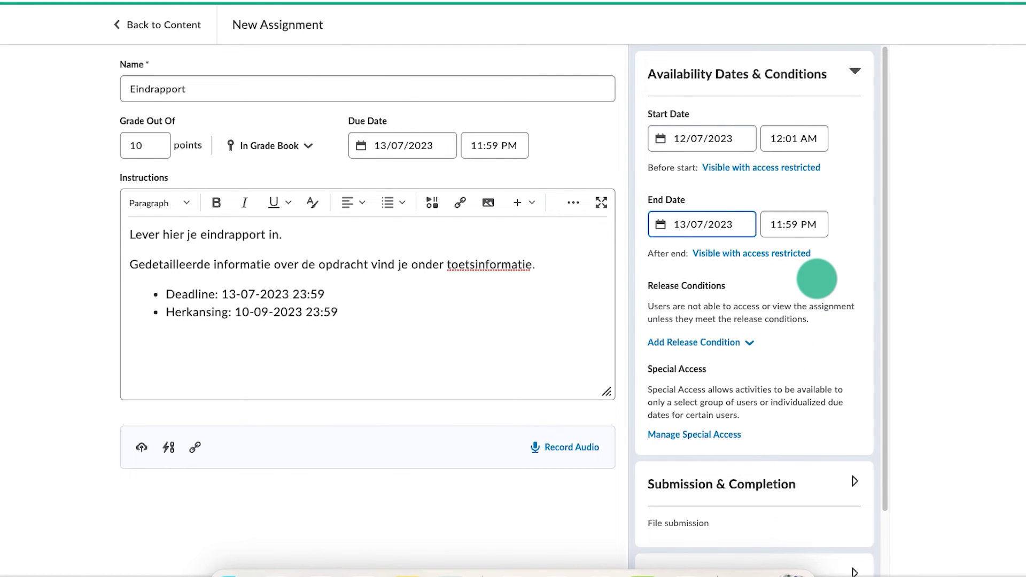
left_click(791, 255)
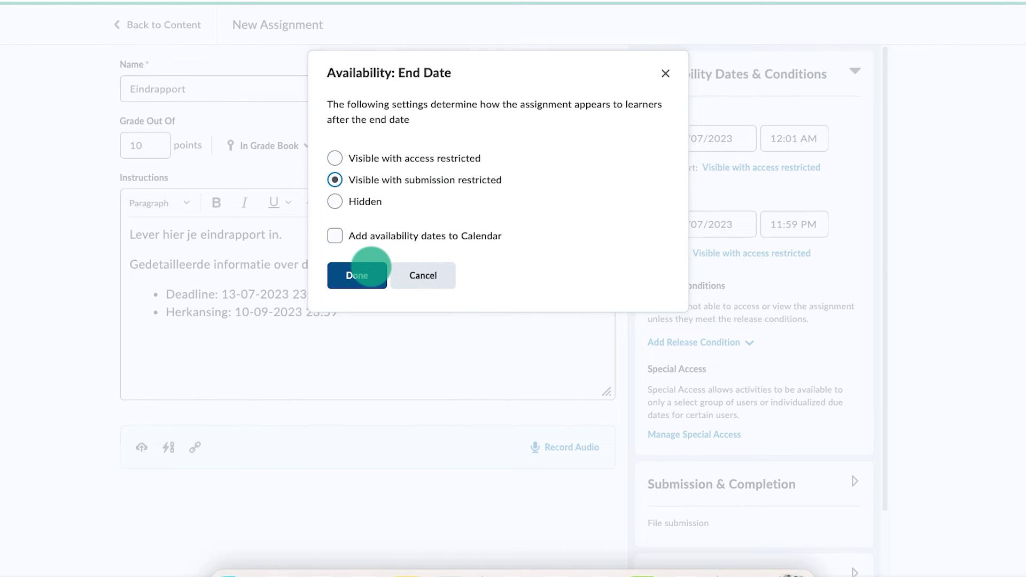
left_click(371, 267)
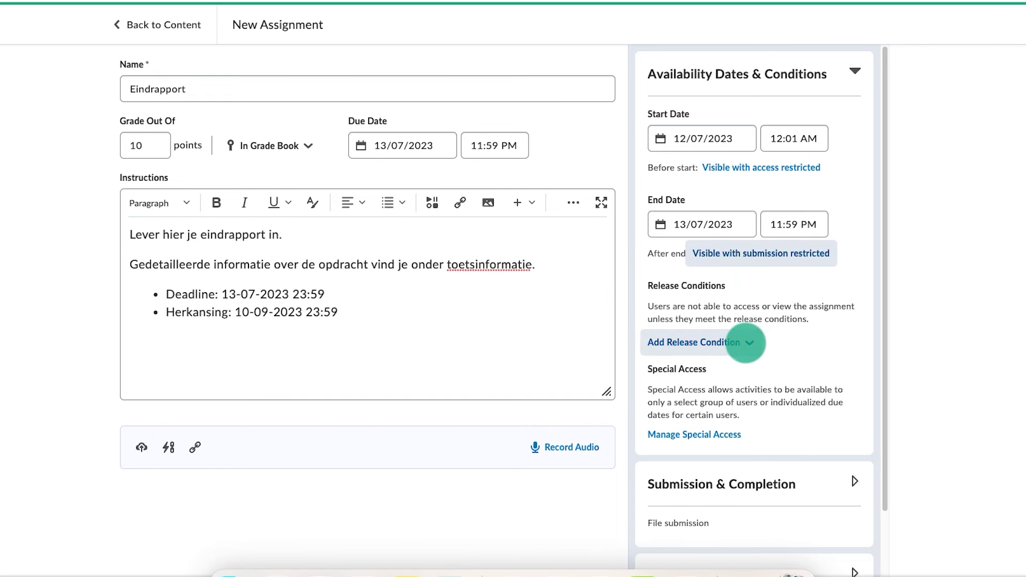
Examine the condition types offered for a new release condition without creating one
left_click(744, 341)
left_click(743, 376)
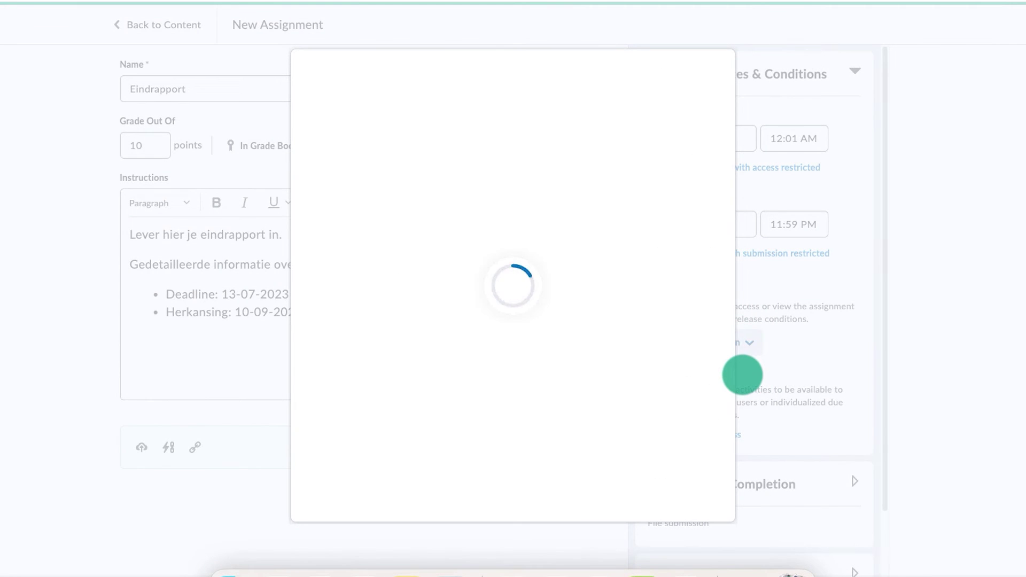
left_click(532, 156)
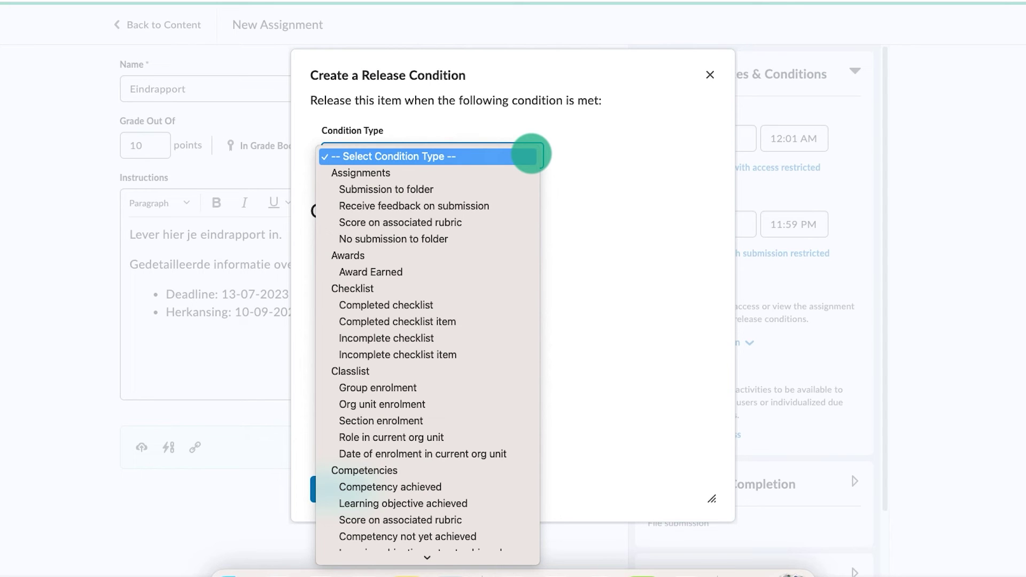
left_click(532, 156)
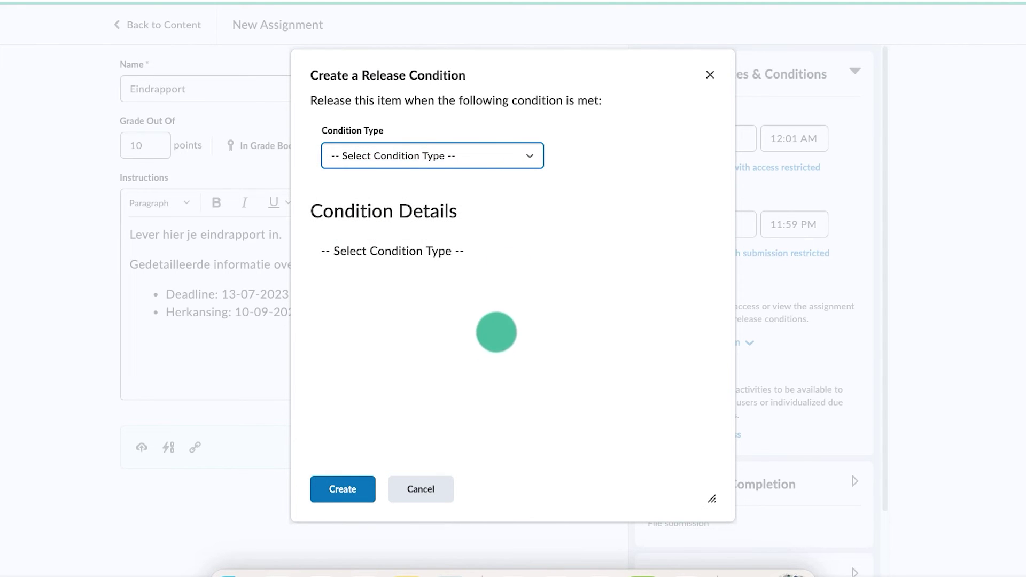
left_click(430, 484)
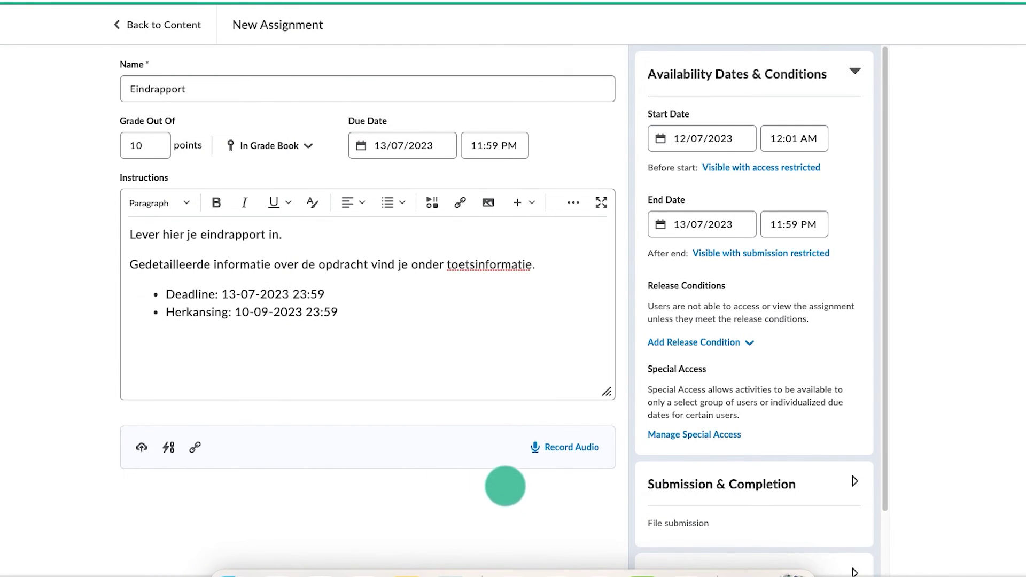
Save the special access setting that allows users with special access to submit outside the normal availability dates
left_click(666, 434)
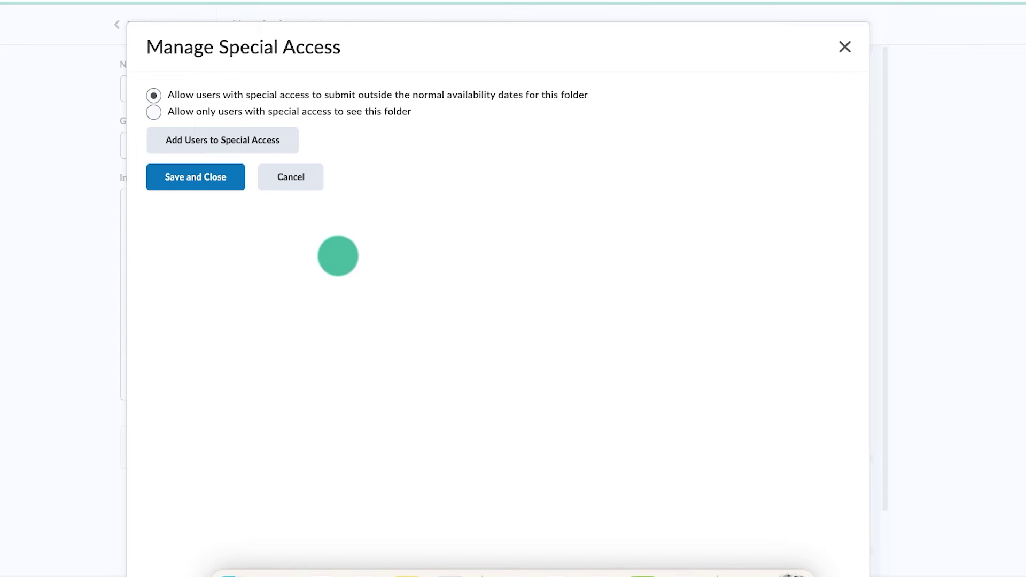
left_click(230, 178)
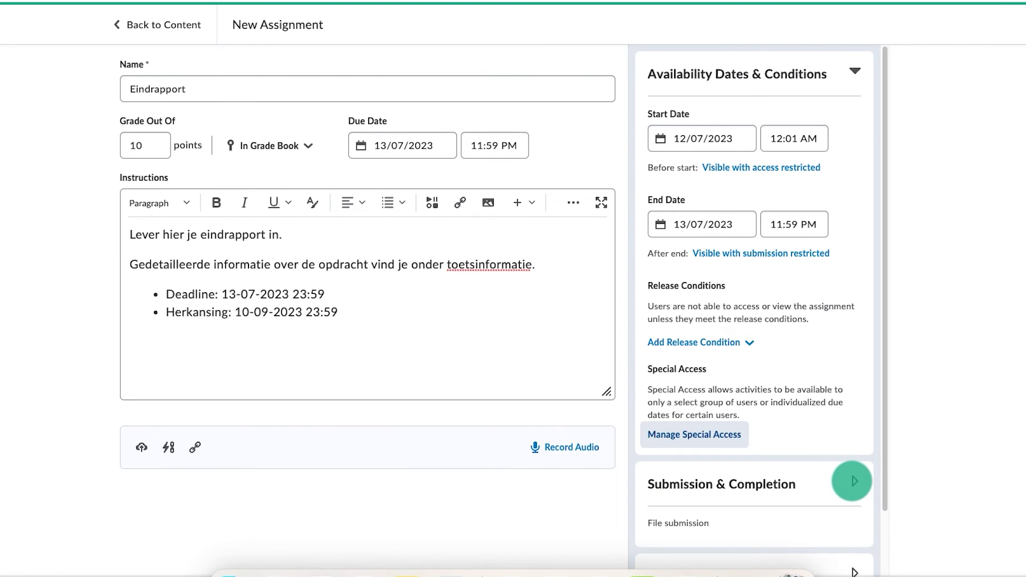
Make this a group assignment using the Klas A subgroepen peerfeedback group category, and assign it to the category Summatieve
left_click(854, 481)
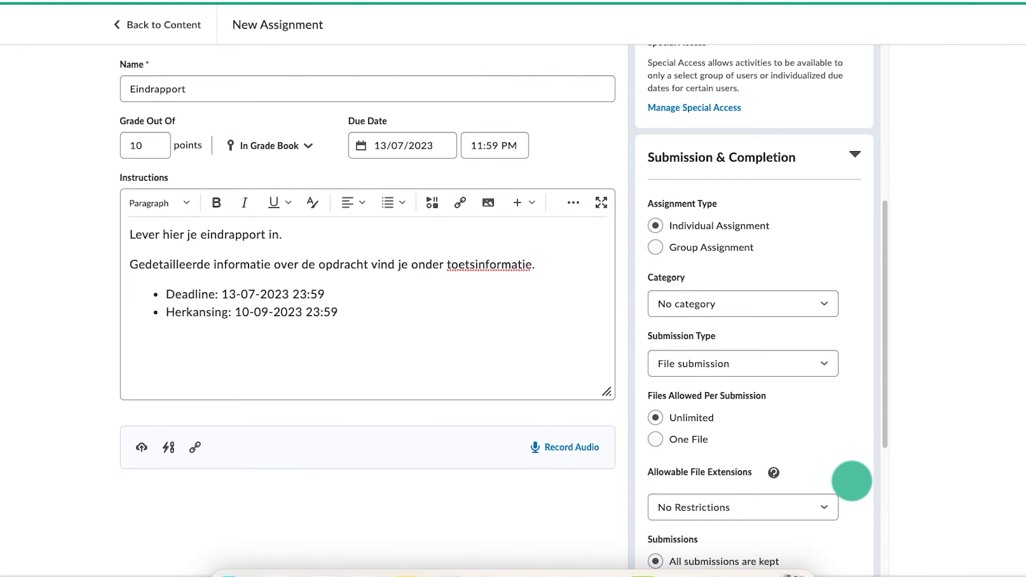
left_click(697, 248)
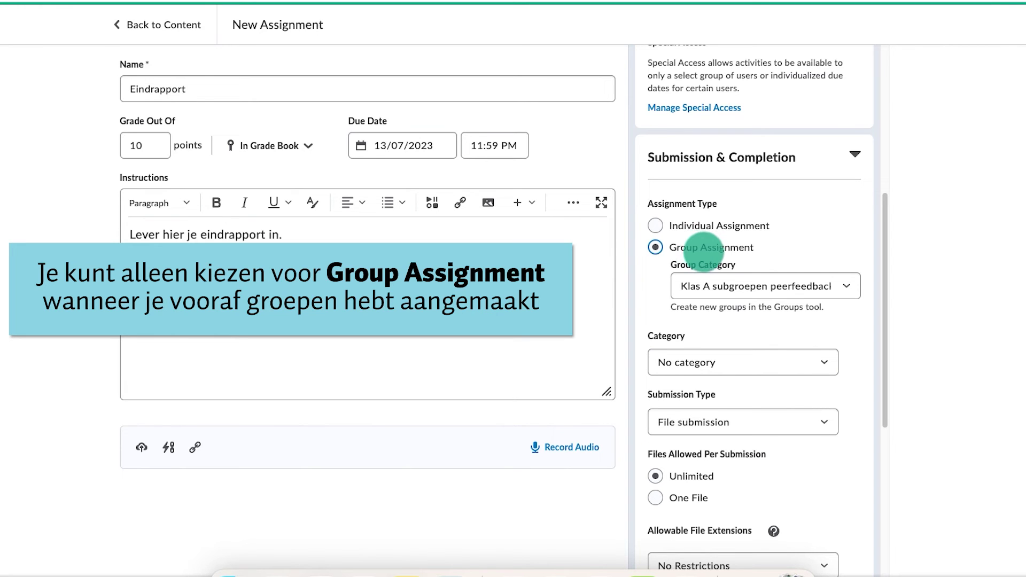
left_click(755, 284)
left_click(756, 286)
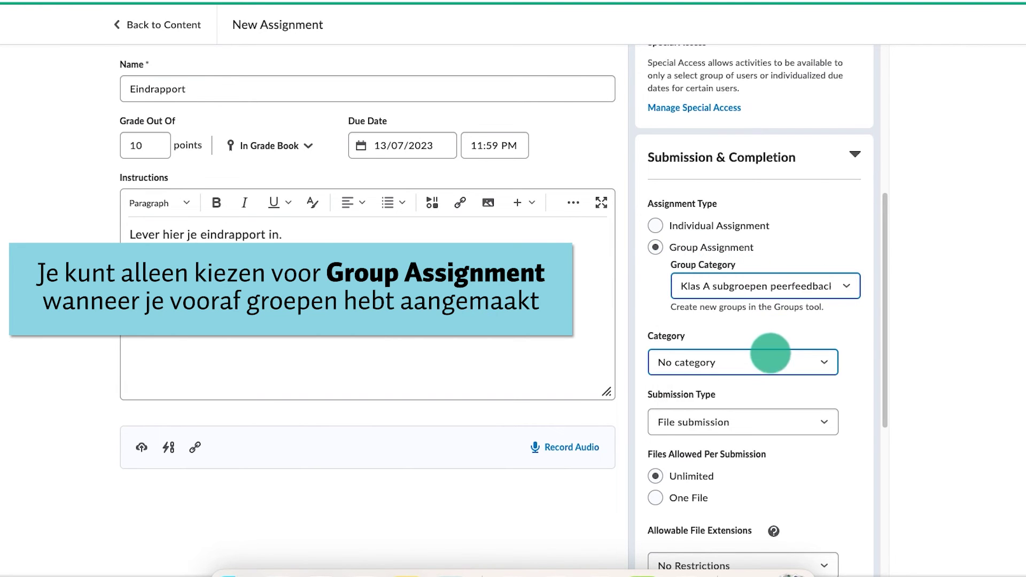
left_click(770, 359)
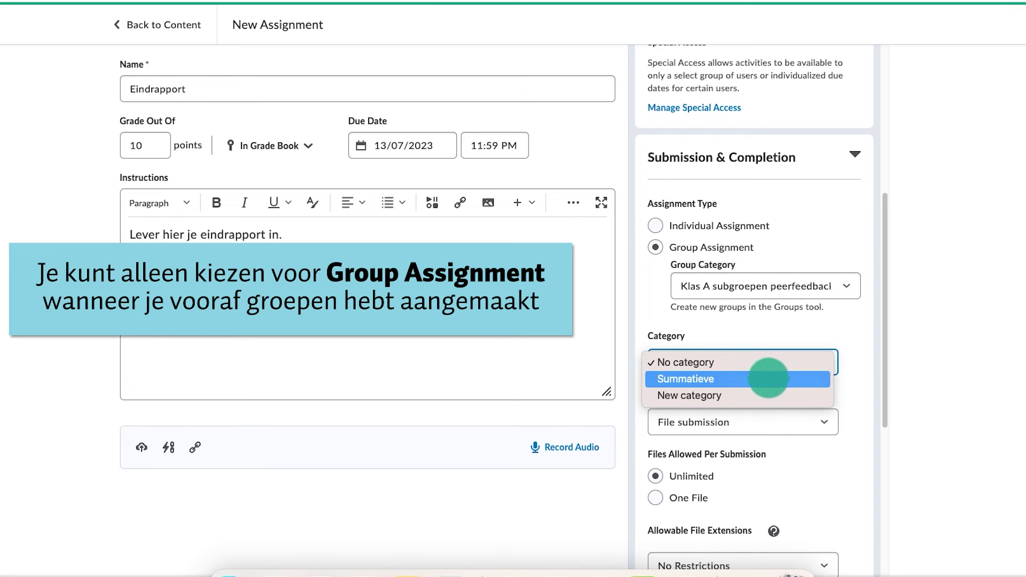
left_click(769, 378)
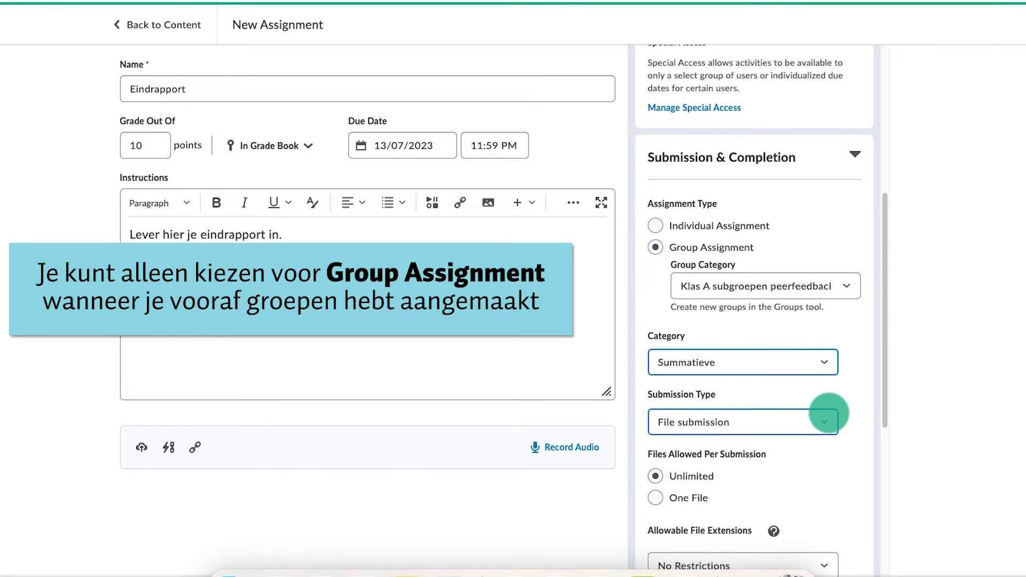
Keep the submission type as File submission and allow an unlimited number of files per submission
left_click(824, 422)
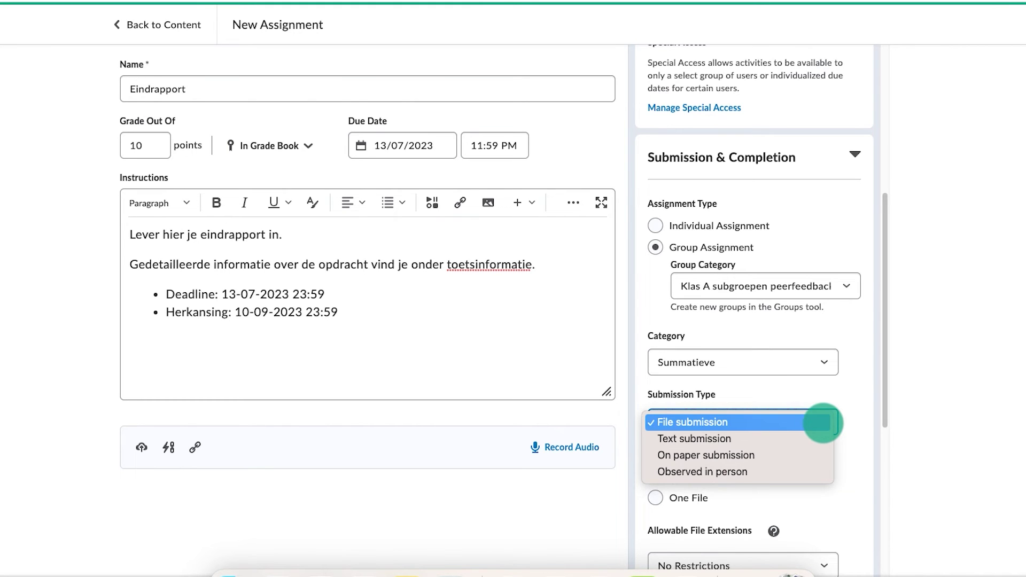
left_click(823, 423)
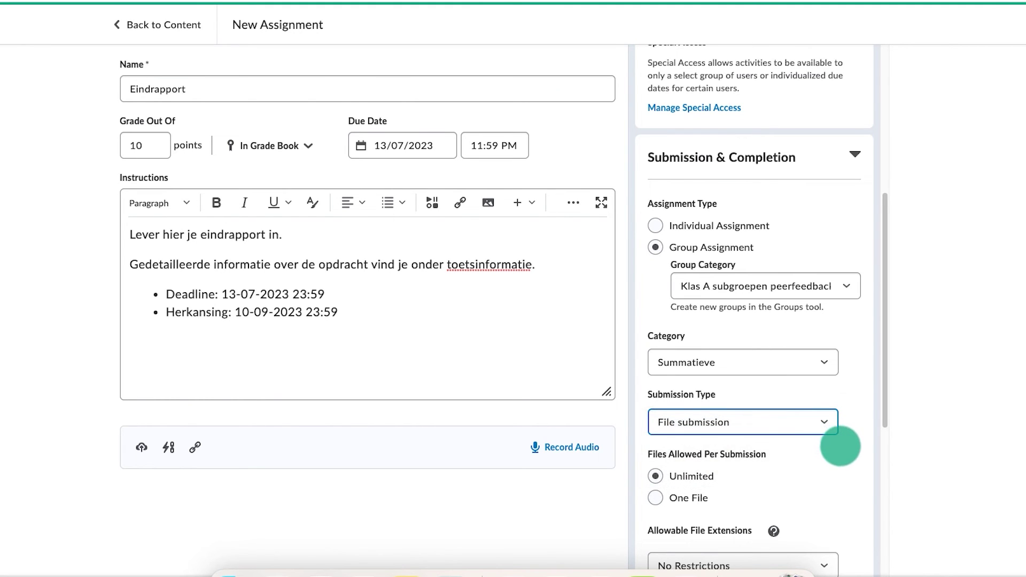
left_click_drag(882, 408, 882, 474)
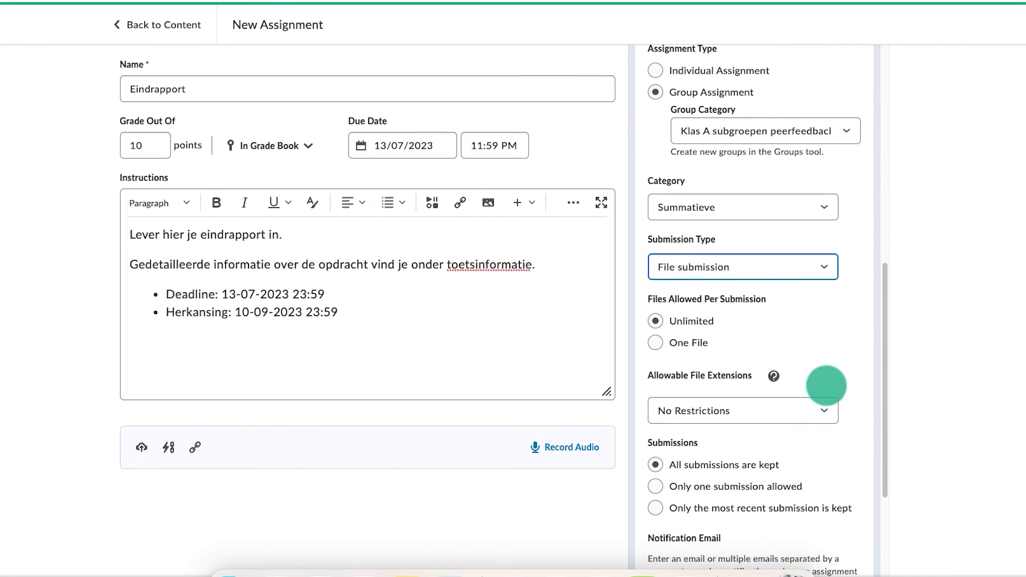
left_click(683, 342)
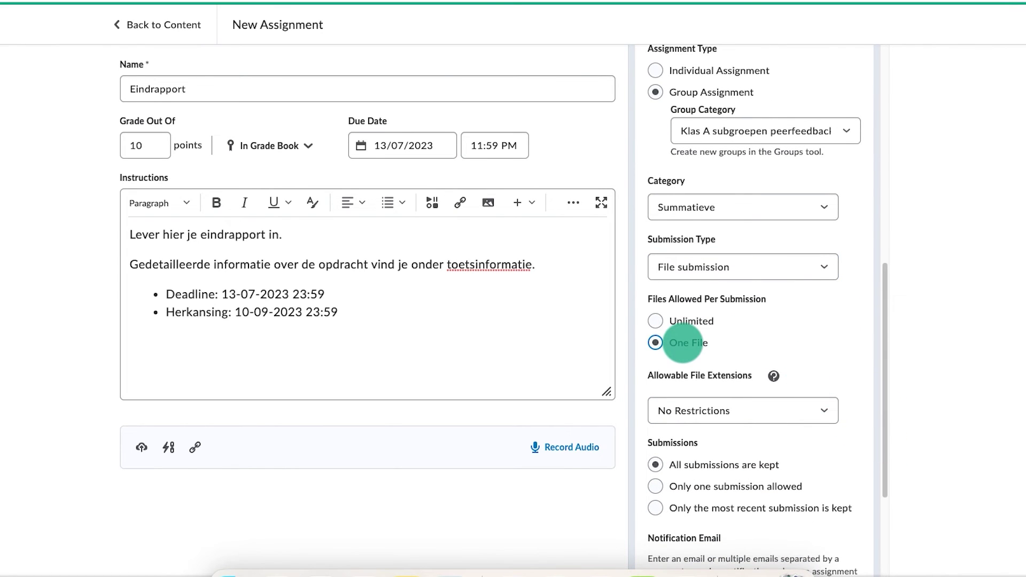
left_click(681, 320)
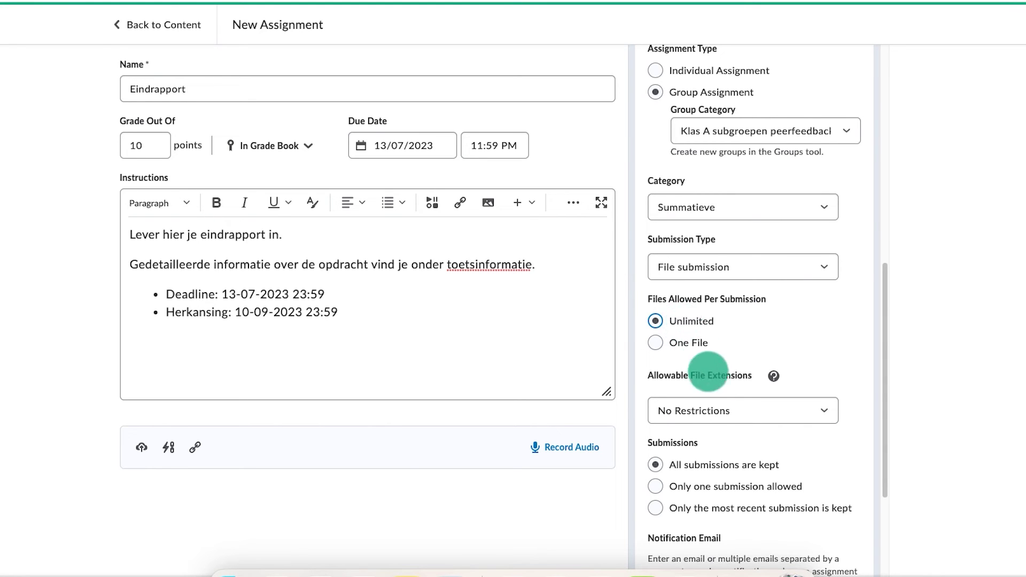
Leave the allowable file extensions at No Restrictions and keep all submissions
left_click(717, 406)
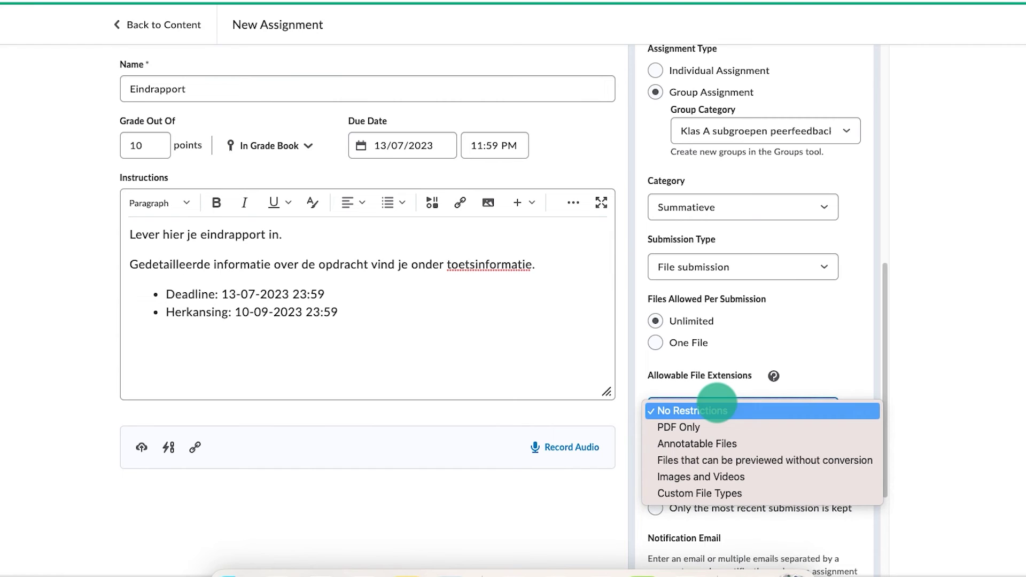
left_click(717, 410)
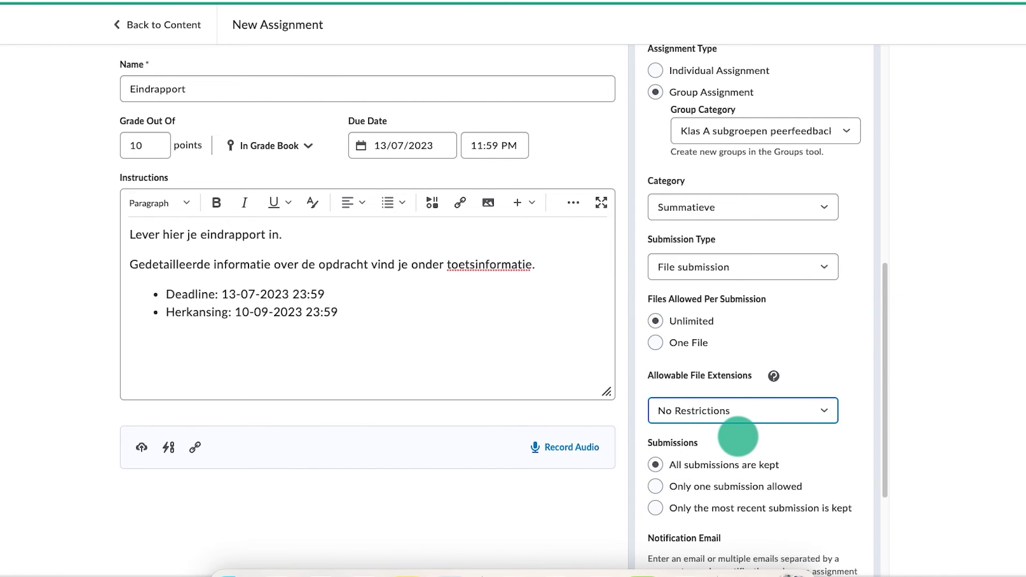
left_click(737, 464)
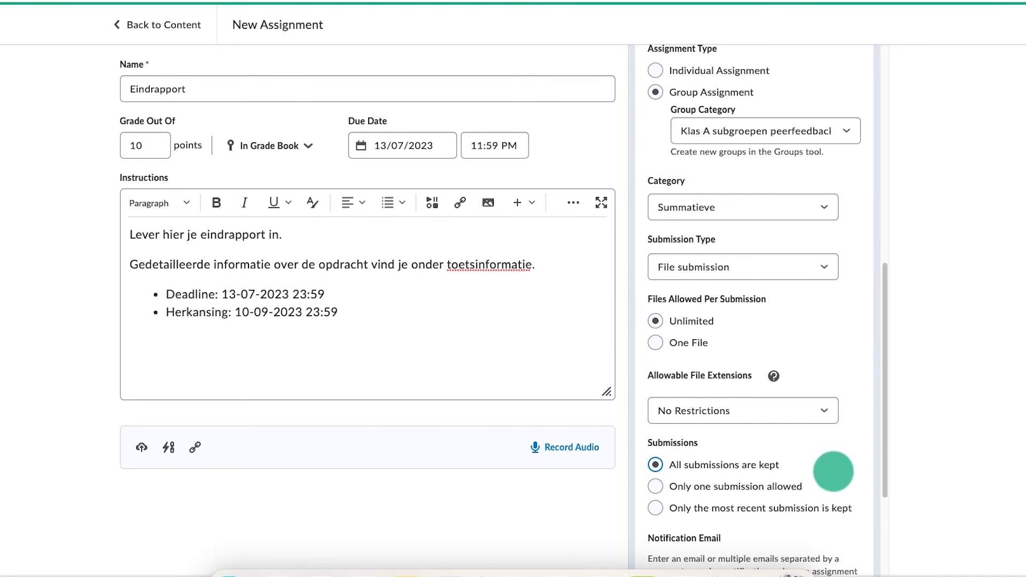
Expand the assignment's Evaluation & Feedback settings and examine the ways to add a rubric without adding one
left_click_drag(877, 451, 873, 541)
left_click(855, 501)
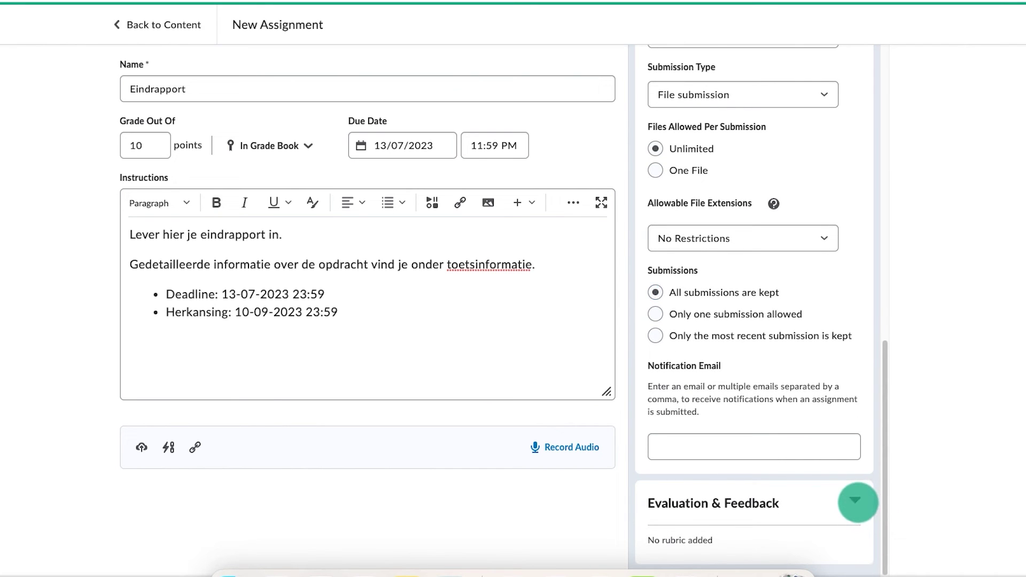
mouse_move(882, 465)
left_mouse_down()
mouse_move(871, 515)
mouse_move(884, 550)
left_mouse_up()
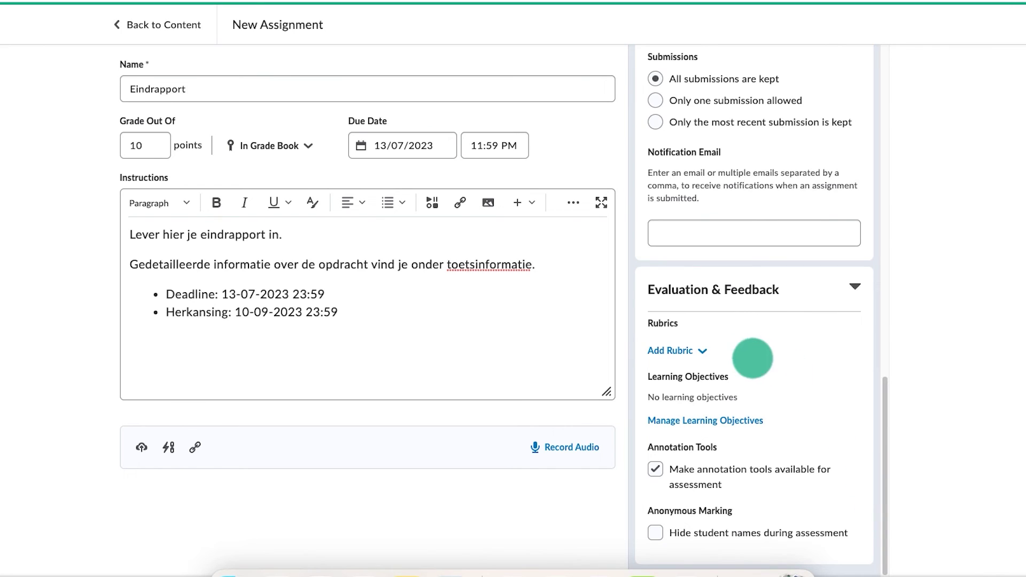
left_click(700, 351)
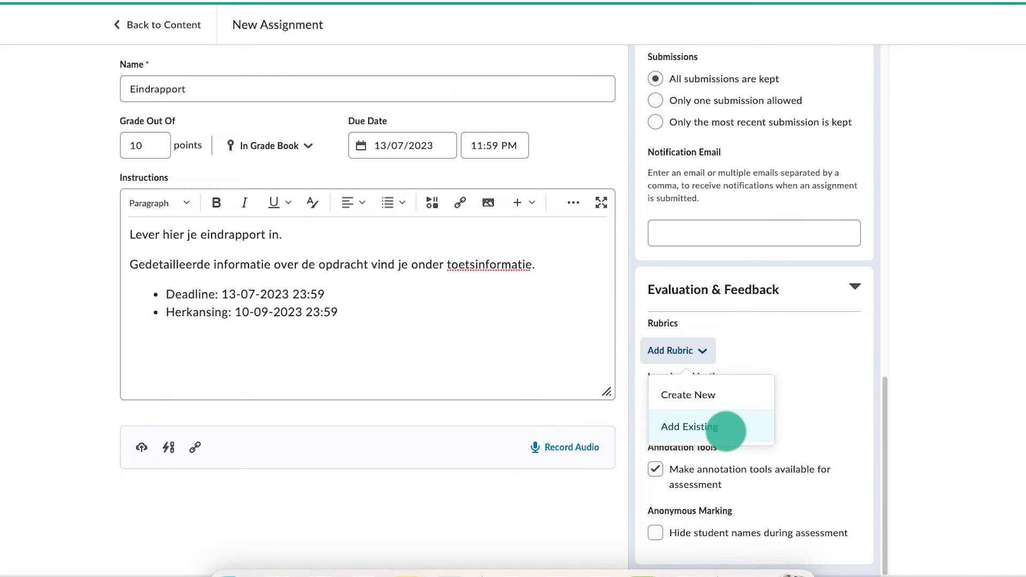
left_click(797, 412)
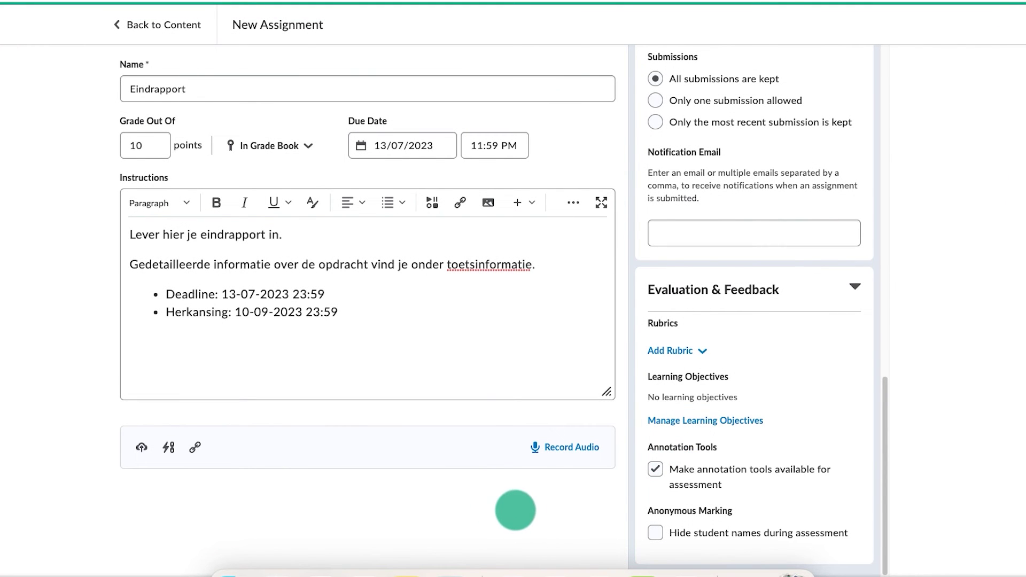
left_click(161, 575)
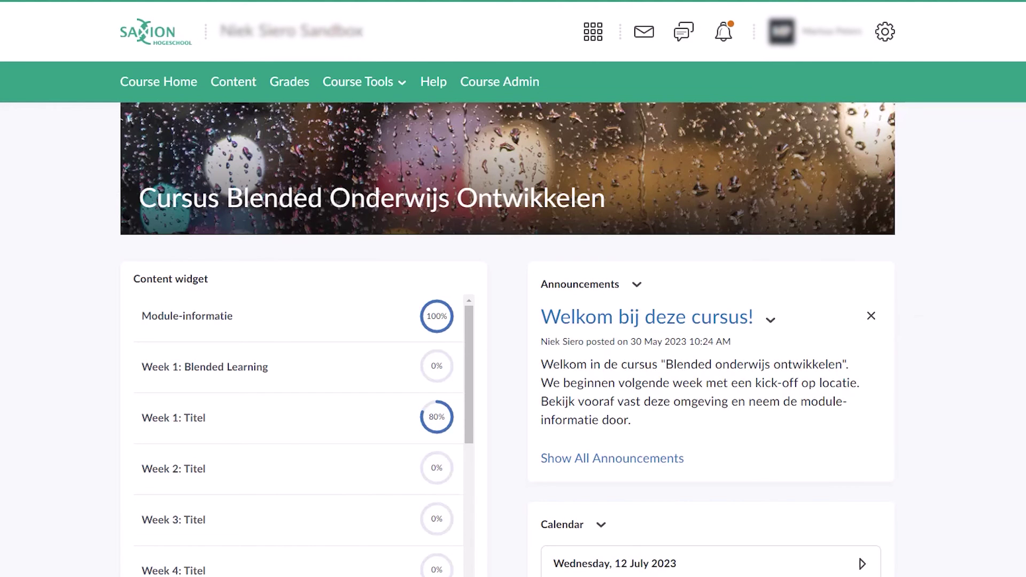
Create a new rubric in the course's Rubrics tool and name it Eindrapport
left_click(356, 84)
left_click(358, 187)
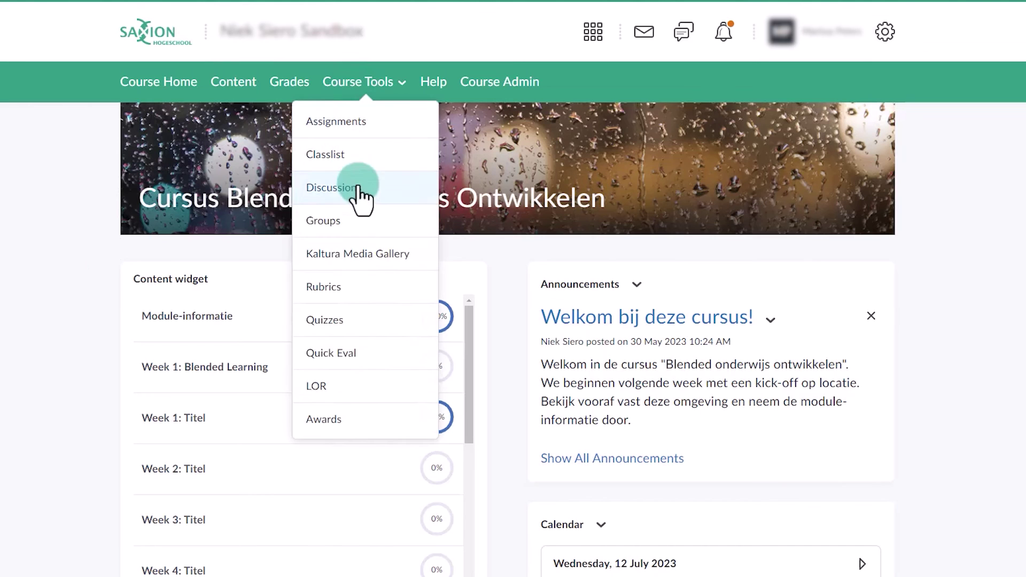
left_click(335, 288)
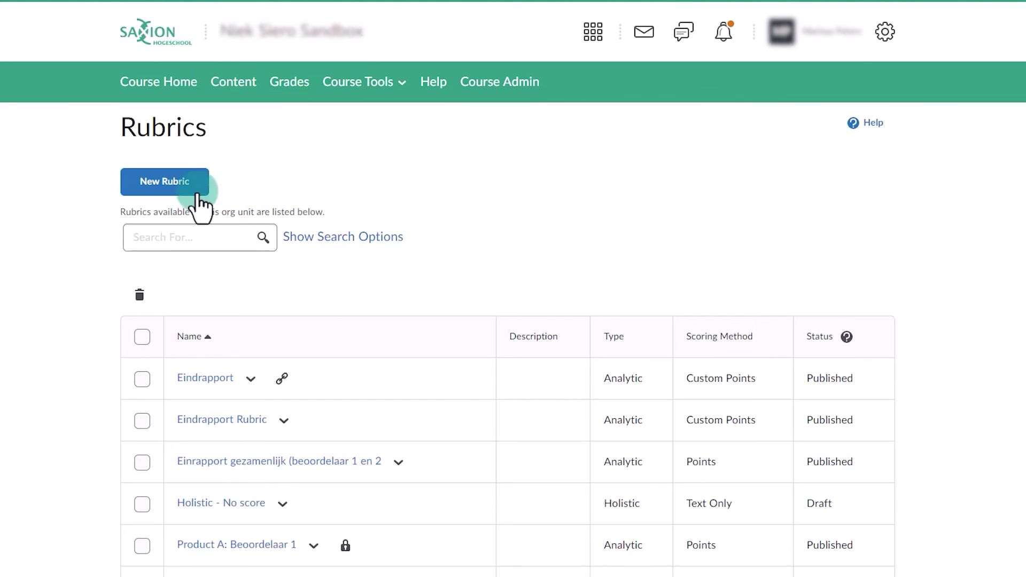
left_click(176, 182)
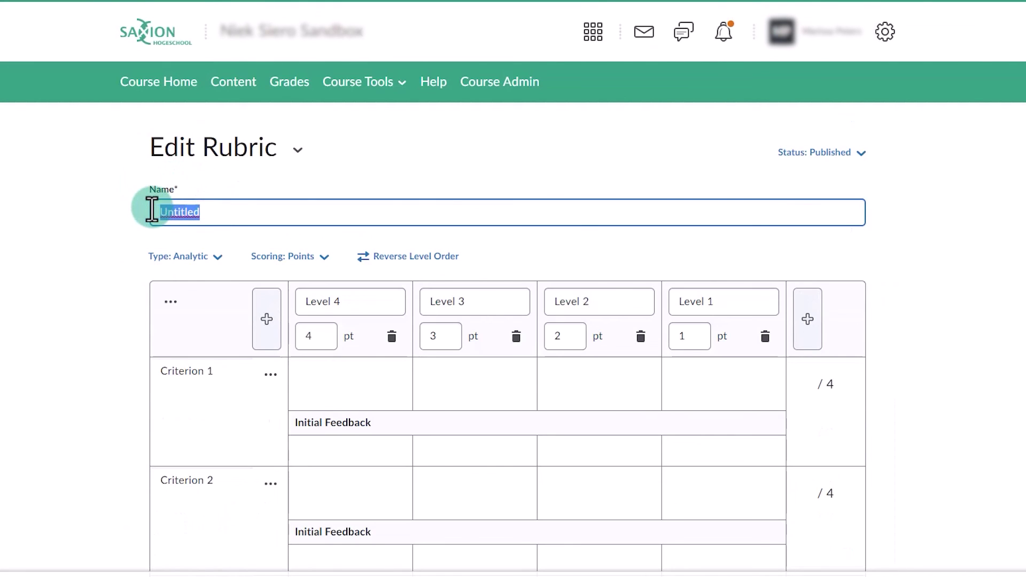
type("Eindrapport")
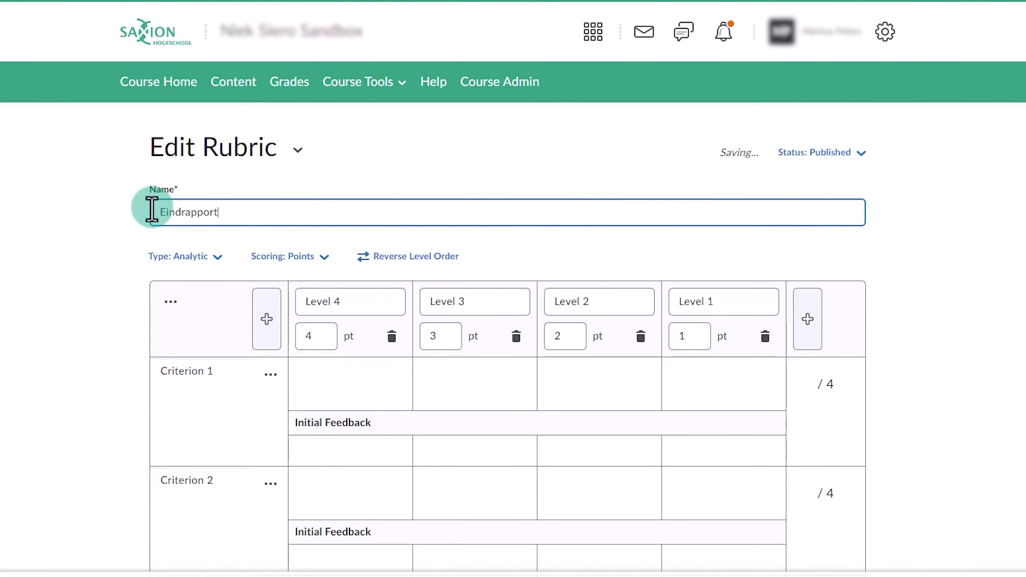
Add a criterion below Criterion 3 and reverse the level order so the levels run from 1 to 4
scroll(152, 209, "down", 4)
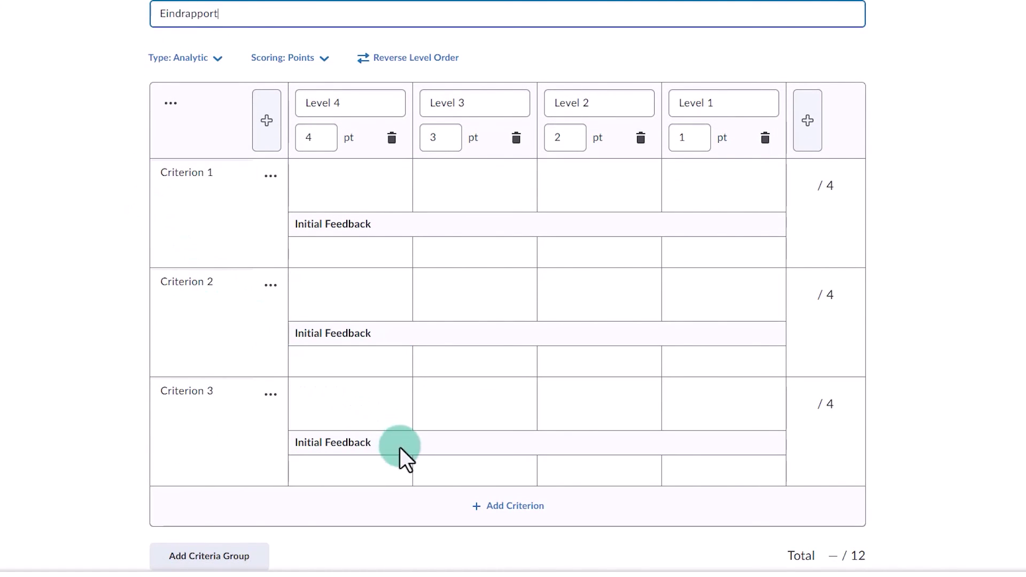
left_click(497, 509)
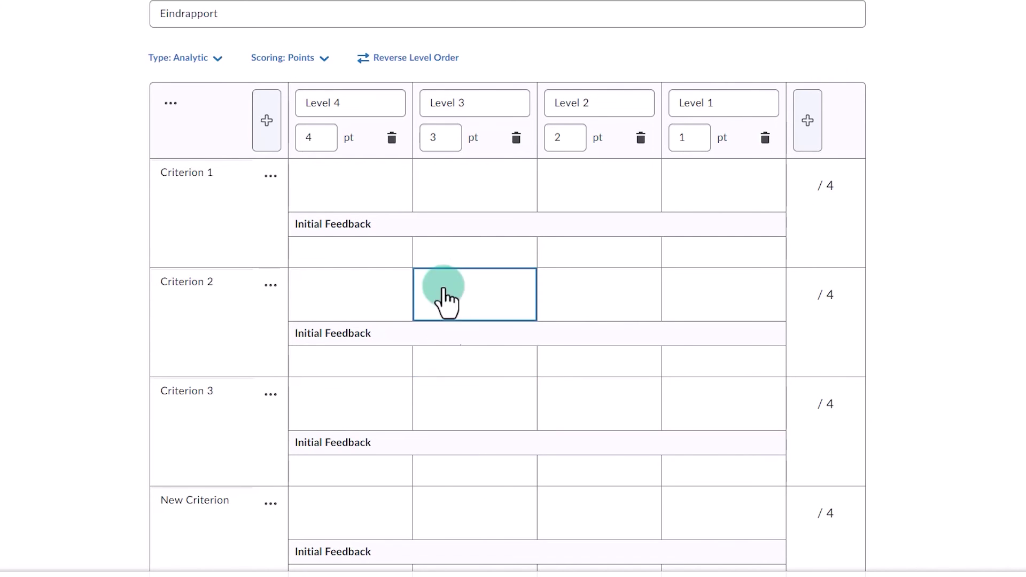
left_click(381, 59)
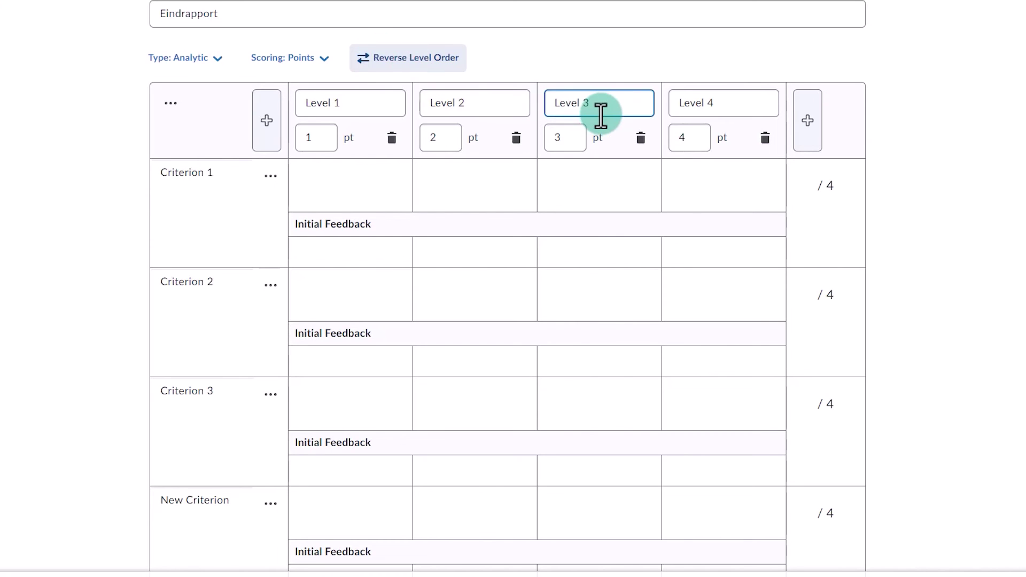
Rename the rubric's Level 3 as Goed and set the scoring method to Custom Points, keeping the Analytic type
left_click_drag(599, 109, 550, 101)
type("Goed")
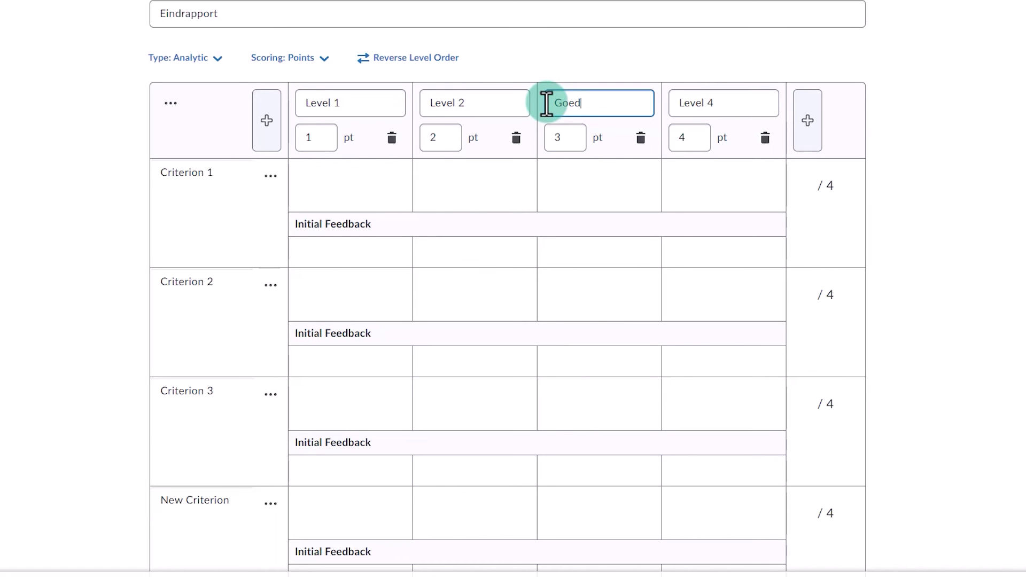
left_click(218, 59)
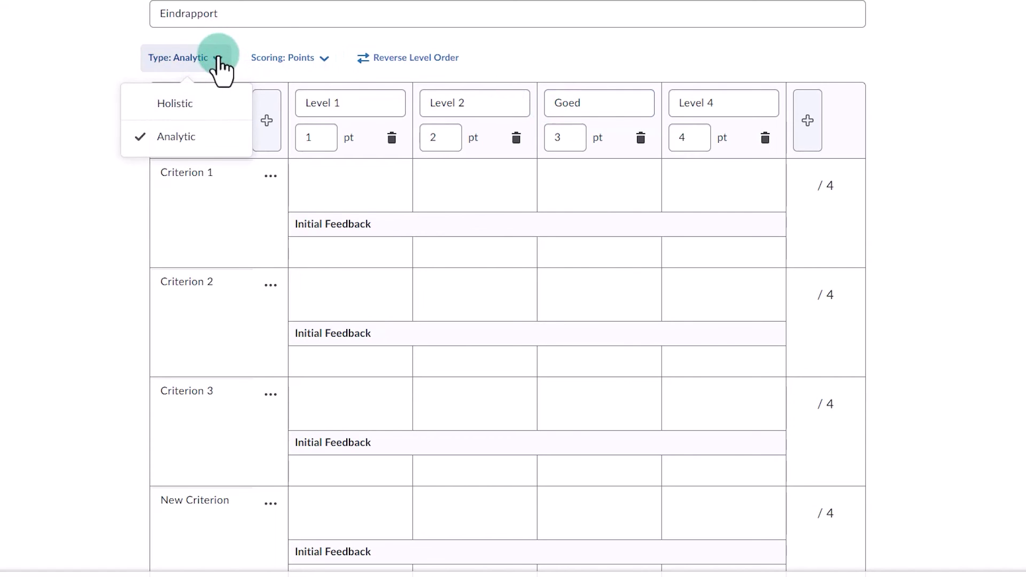
left_click(219, 59)
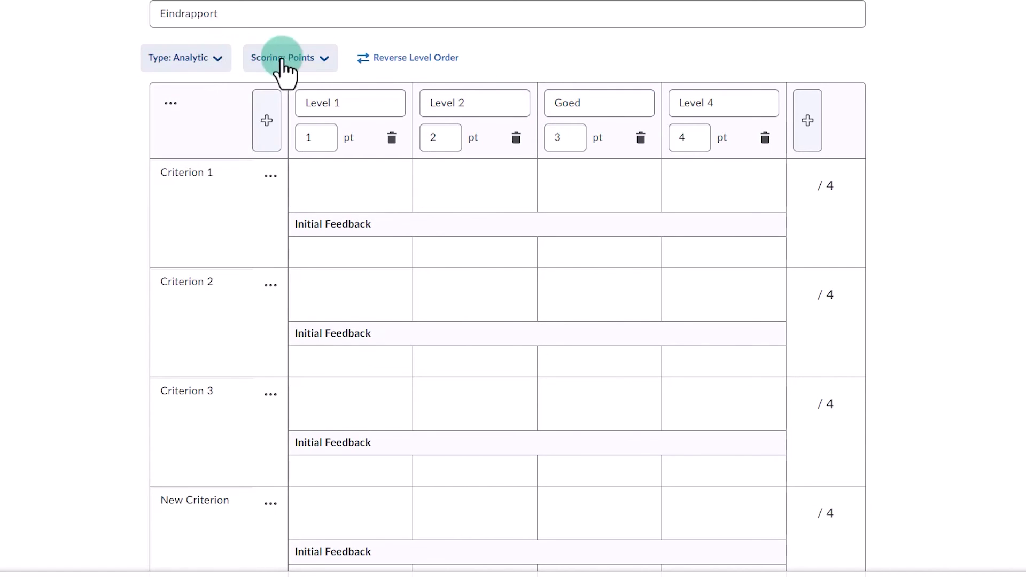
left_click(323, 60)
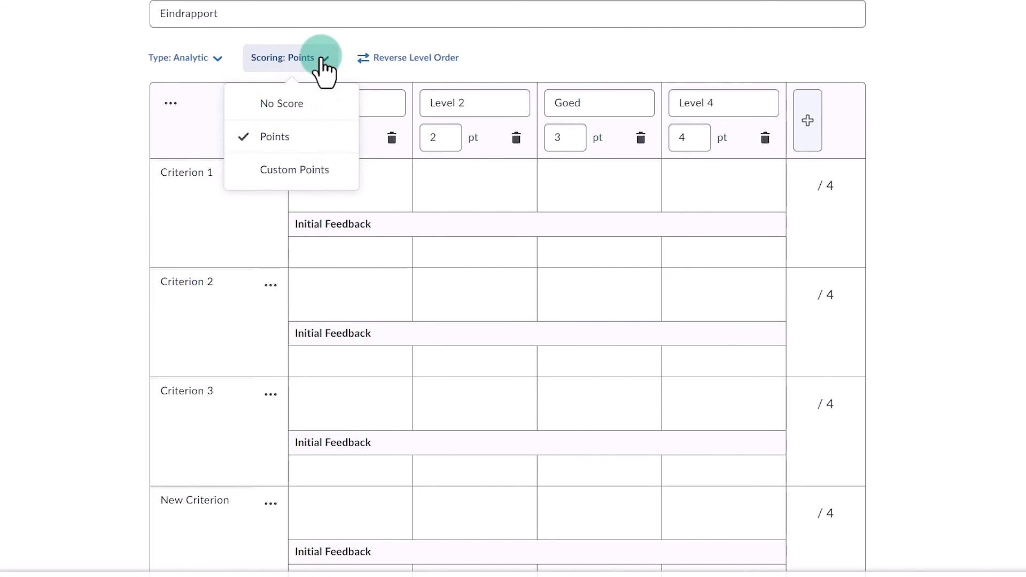
left_click(318, 180)
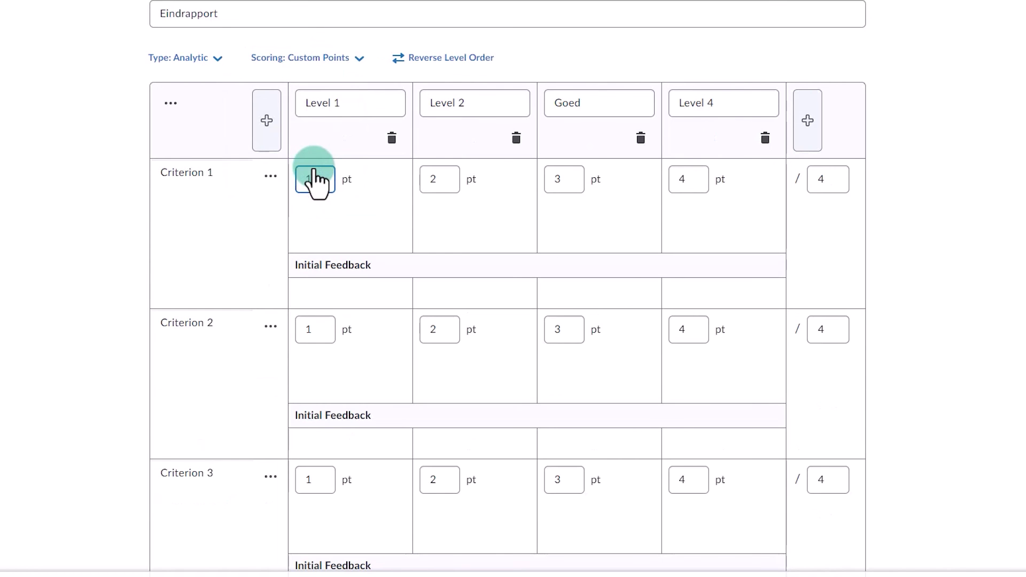
Add a second criteria group to the rubric and name it Groep 2
scroll(314, 166, "down", 9)
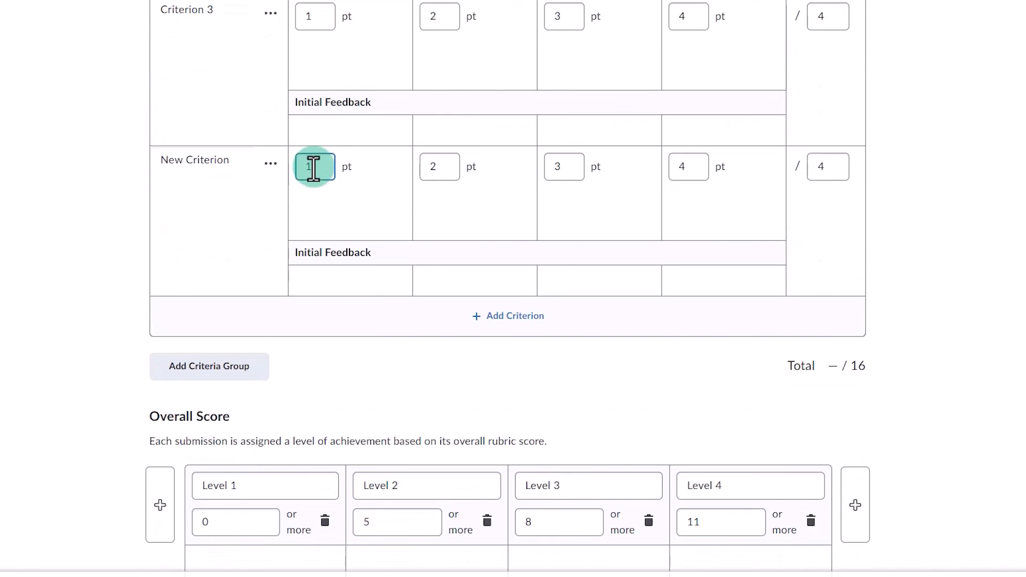
scroll(314, 166, "down", 1)
left_click(232, 300)
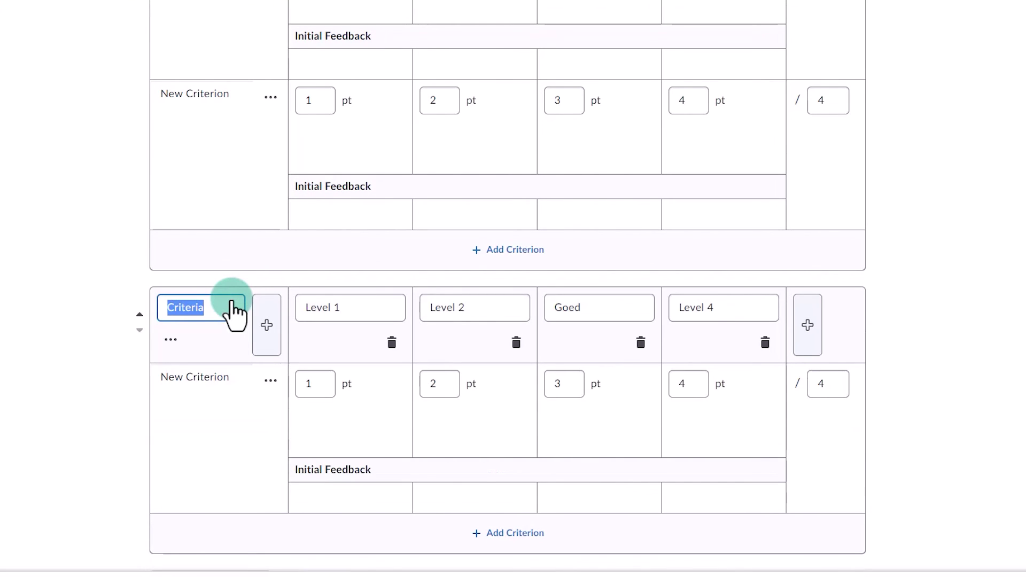
type("Groep 2")
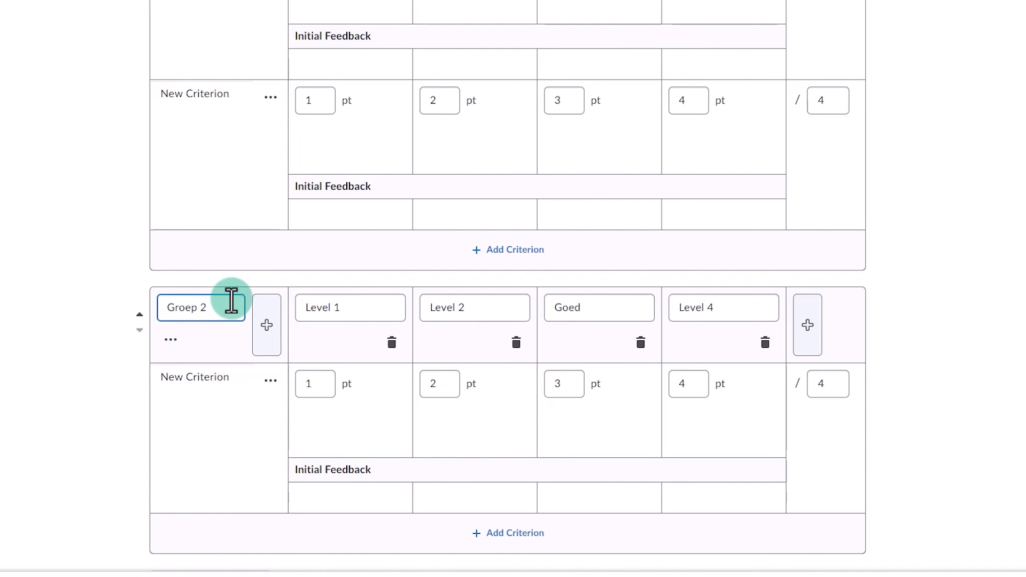
Rename the Overall Score levels: Level 2 as Voldoende and Level 3 as Goed
scroll(231, 301, "down", 6)
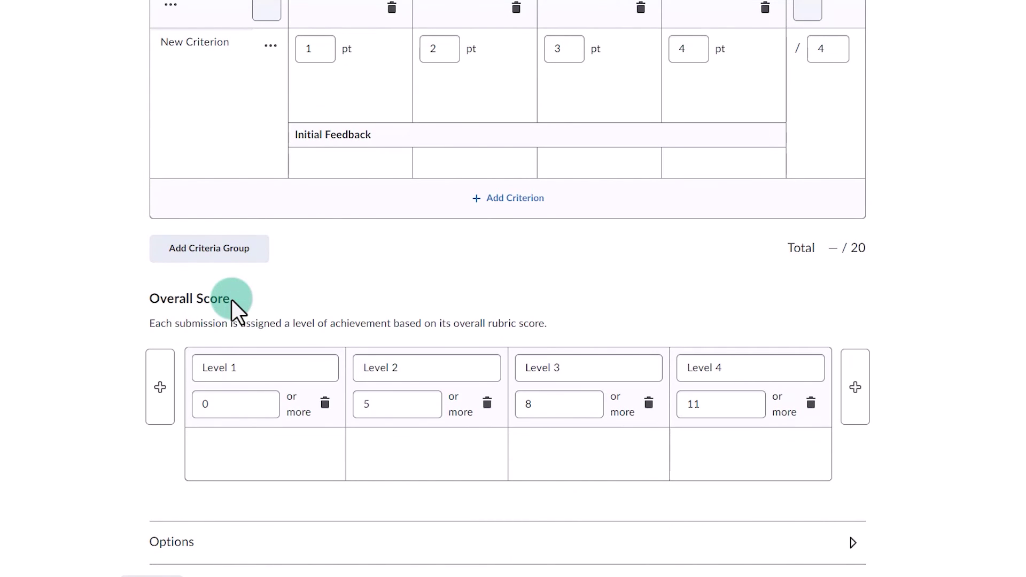
left_click_drag(403, 368, 355, 369)
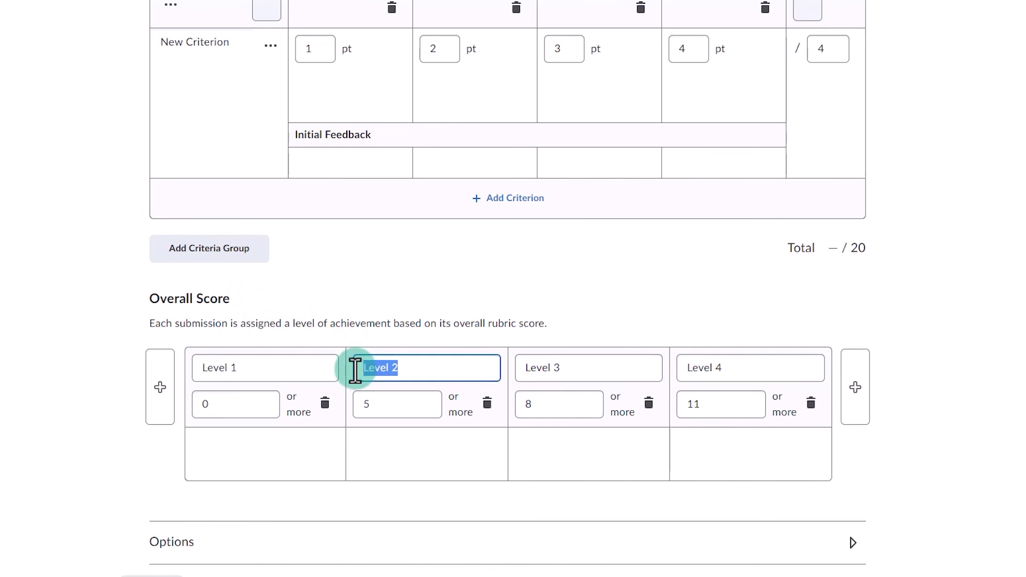
type("Voldoende")
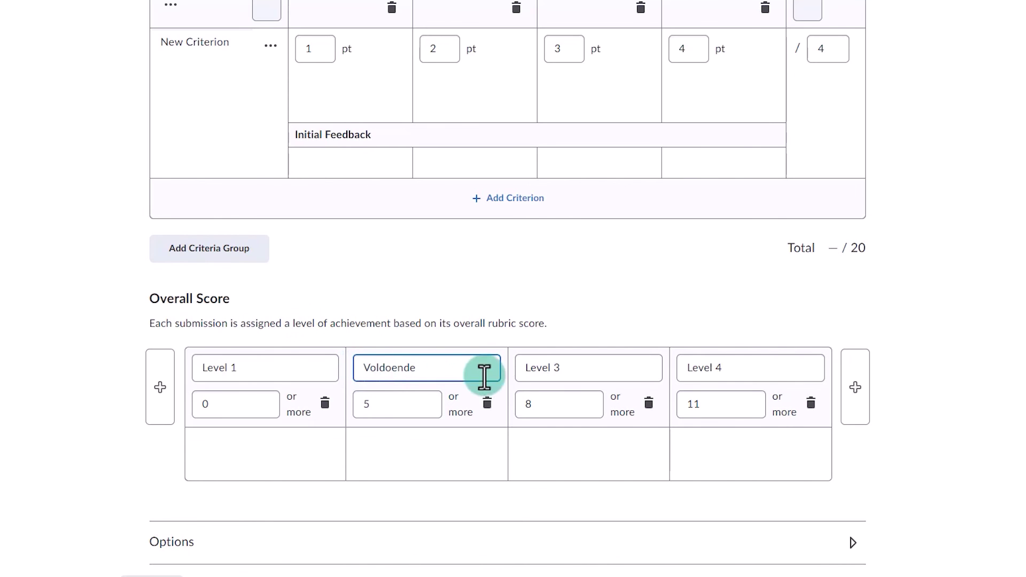
left_click_drag(572, 368, 518, 369)
type("Goed")
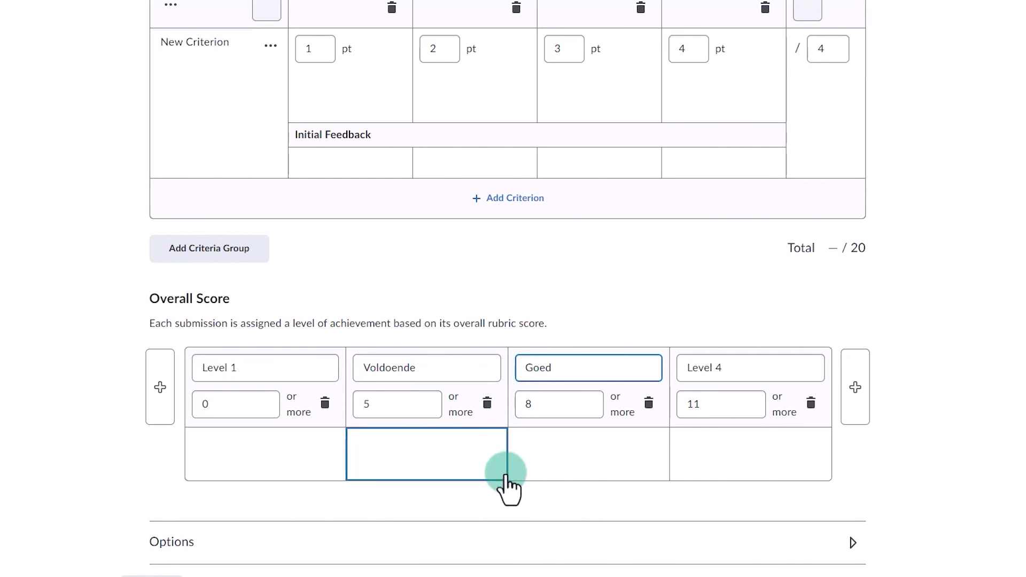
Expand the rubric's Options and review the rubric visibility, score visibility and description settings
left_click(519, 552)
scroll(515, 542, "down", 5)
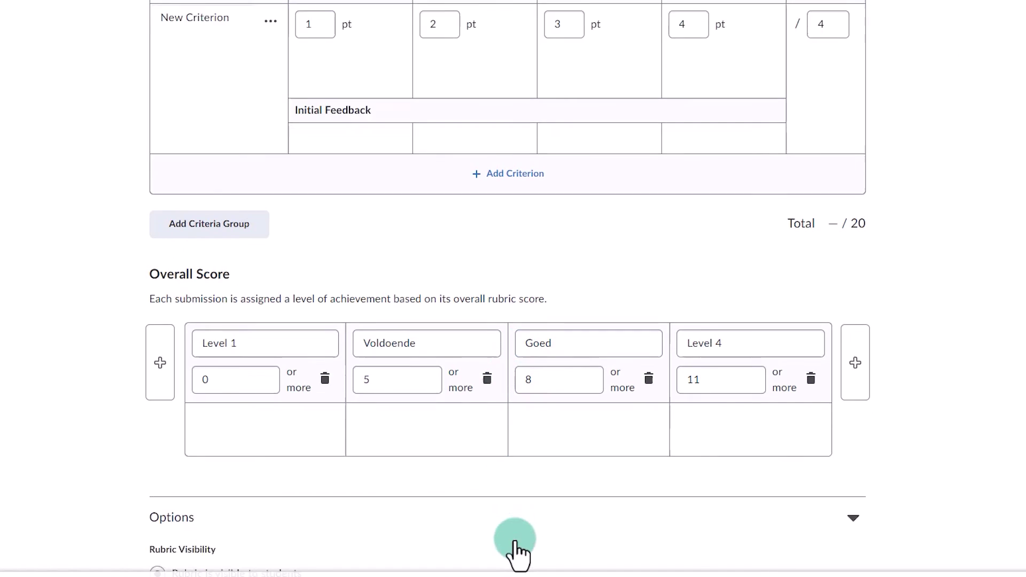
scroll(515, 541, "down", 4)
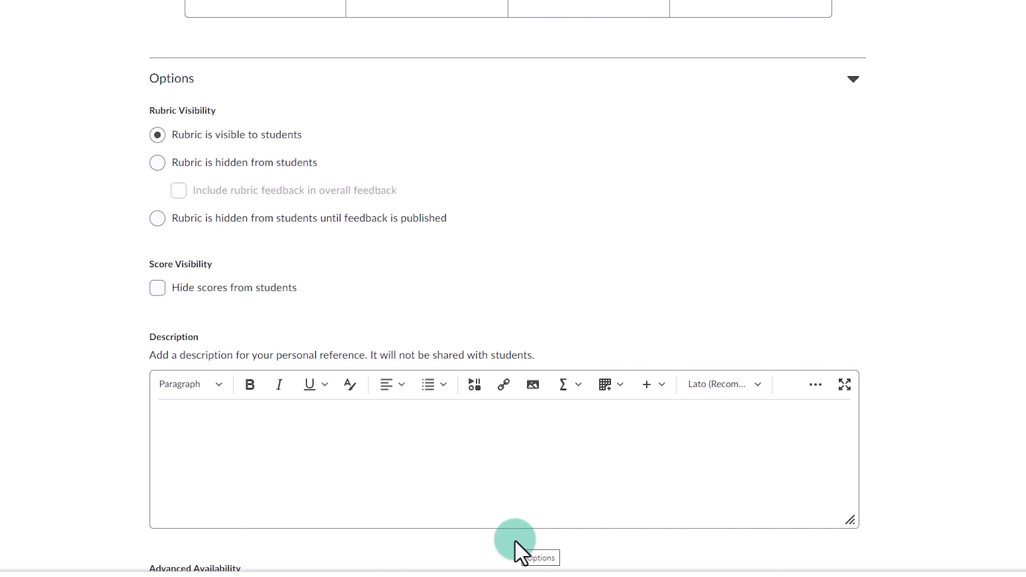
scroll(515, 541, "down", 1)
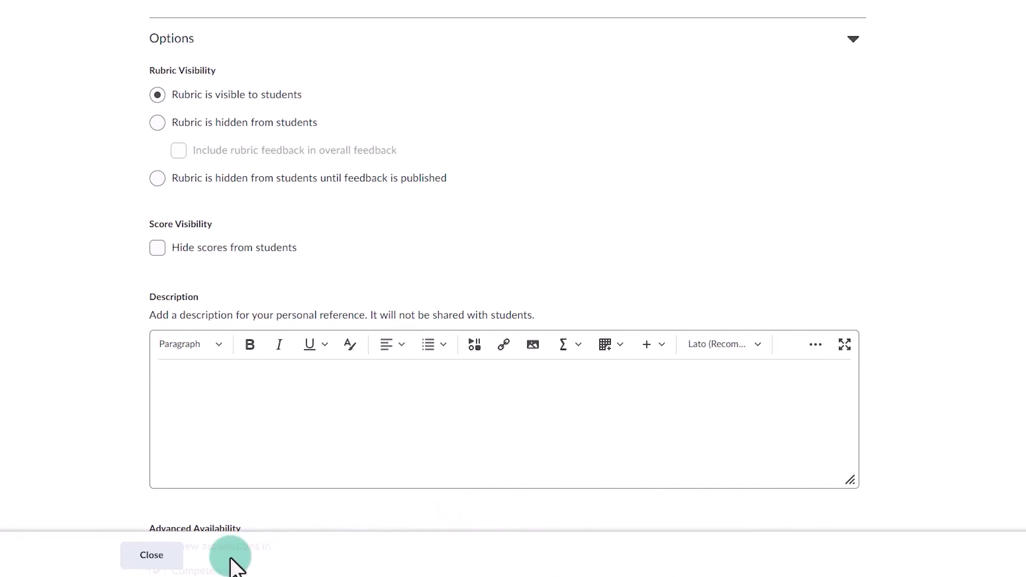
Close the rubric, open the ungraded Inleverpunt Eindrapport submission from the course grades, and view its Eindrapport PDF
left_click(160, 562)
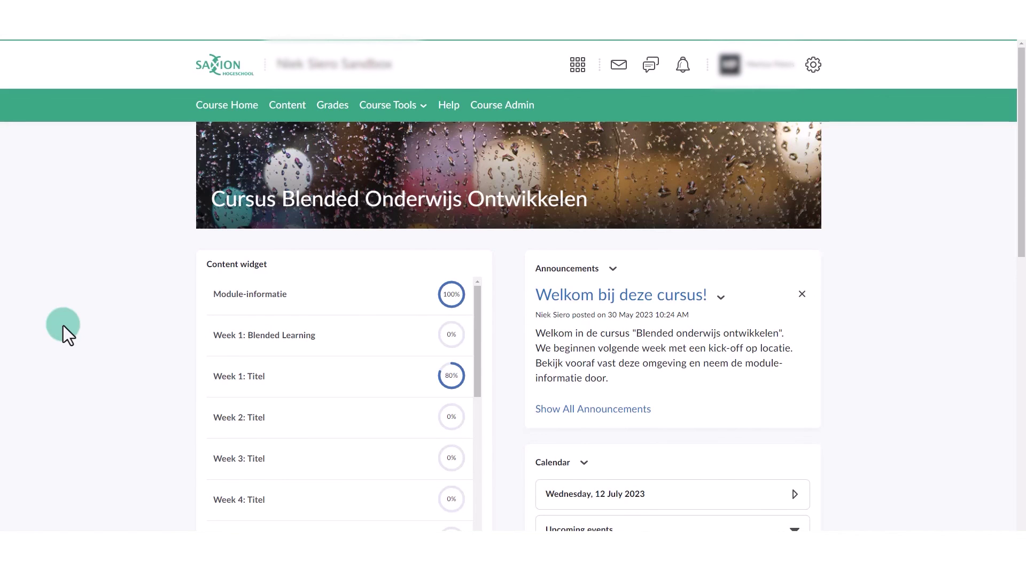
left_click(332, 105)
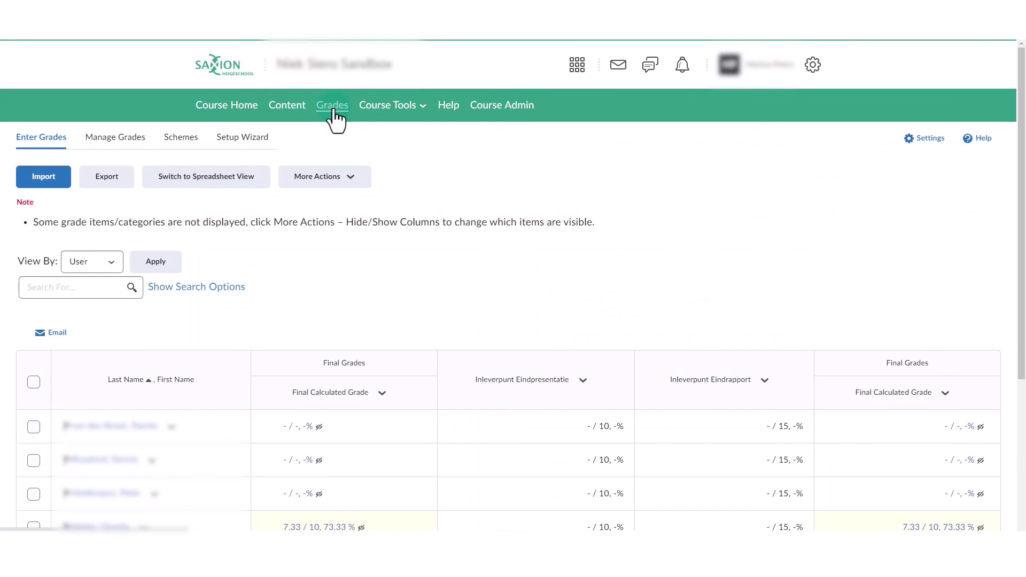
scroll(333, 112, "down", 2)
scroll(332, 112, "down", 2)
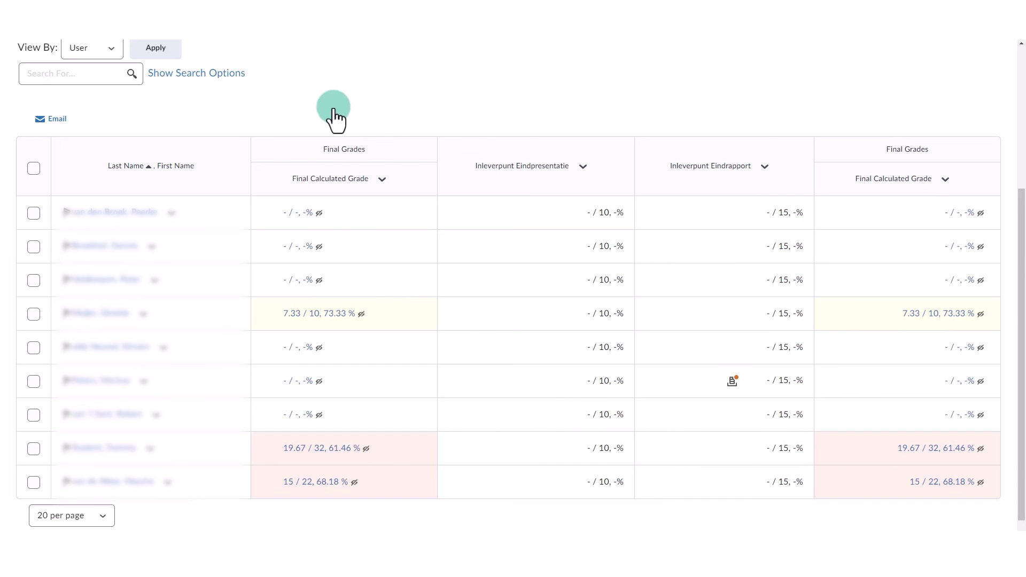
left_click(732, 382)
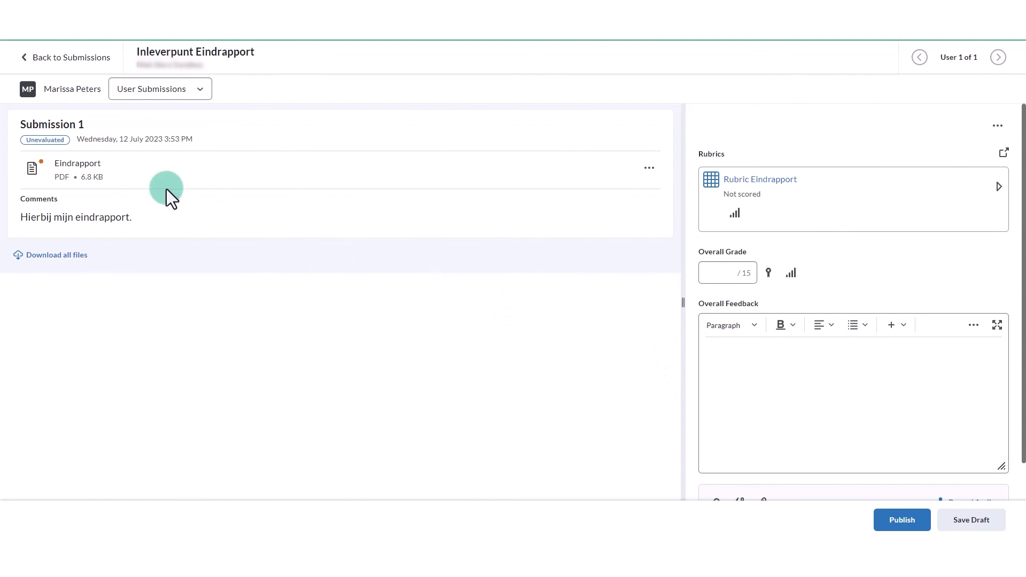
left_click(84, 164)
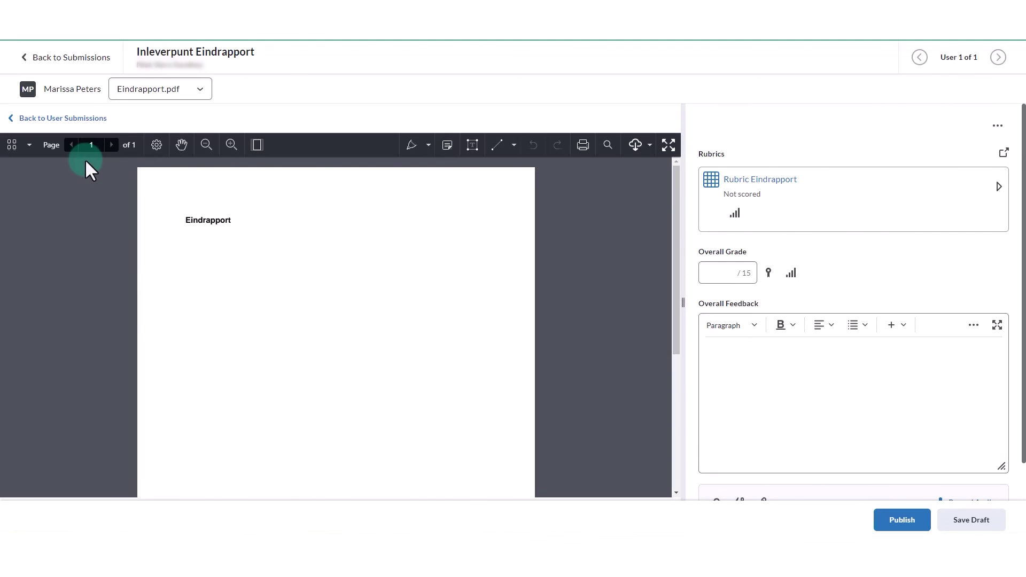
Place an empty yellow sticky note on the Eindrapport PDF, to the right of the heading
left_click(472, 145)
left_click(448, 146)
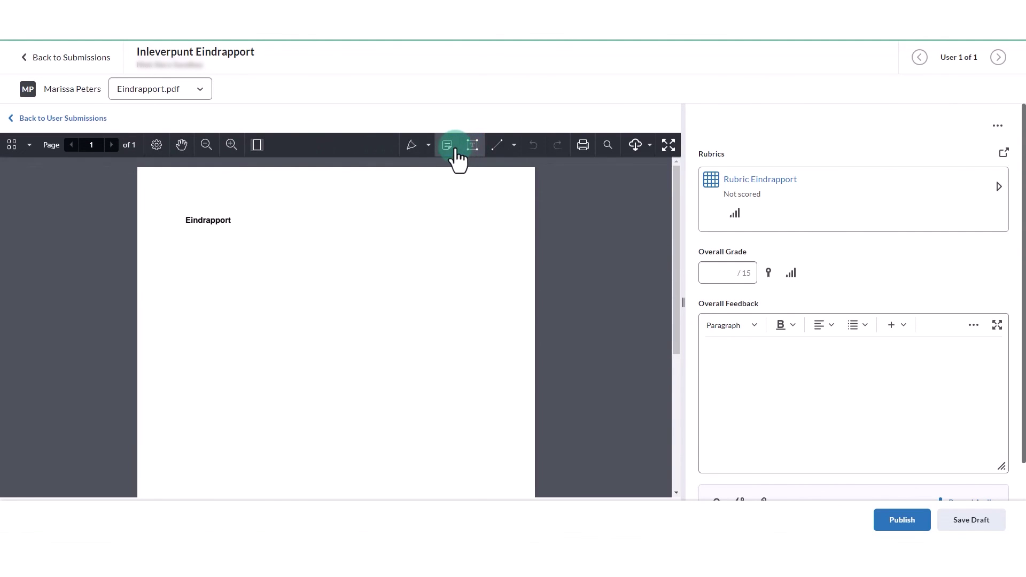
left_click(468, 233)
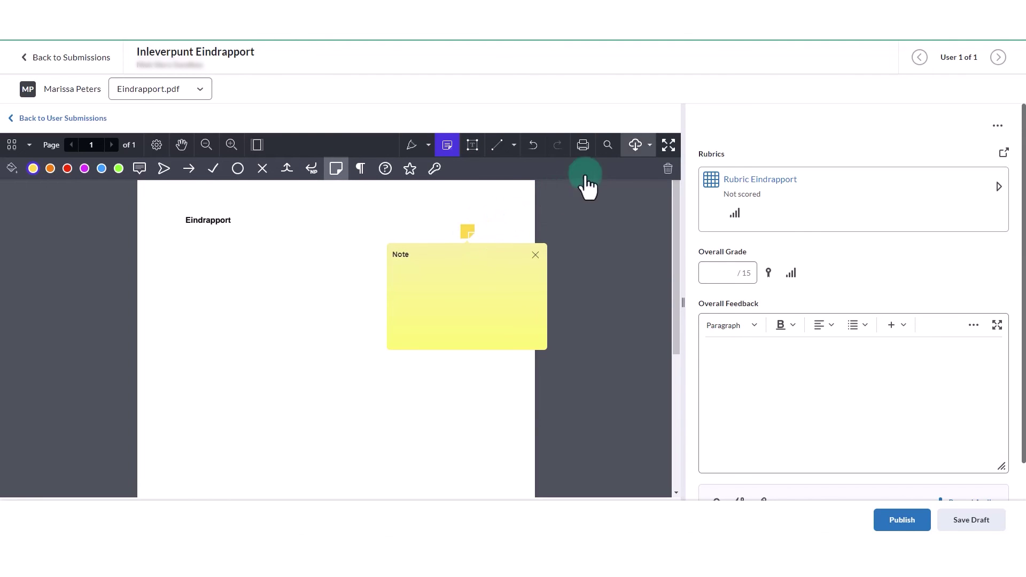
Check the PDF's download options and view the annotated document in full screen before returning to the evaluation view
left_click(649, 144)
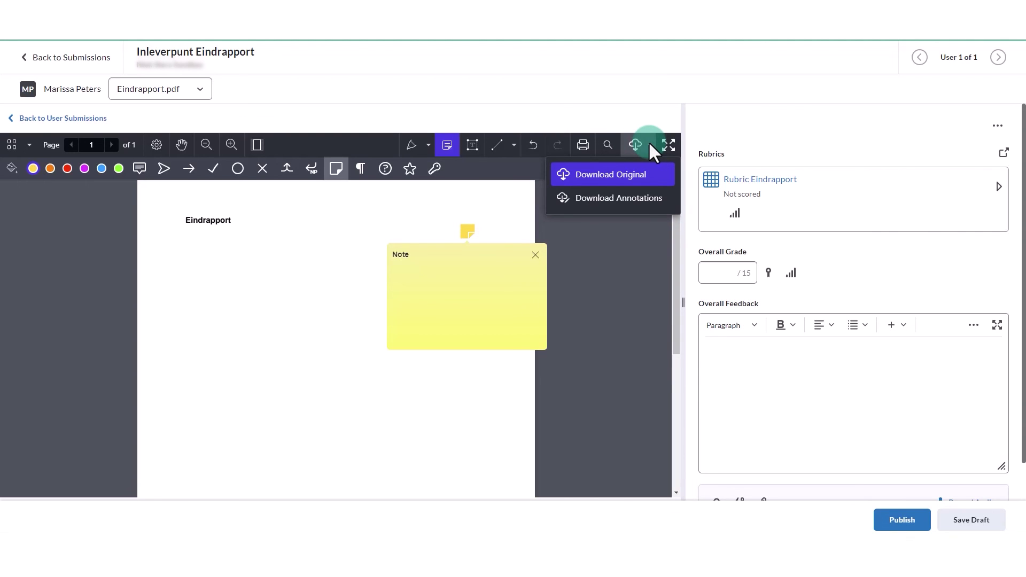
left_click(667, 150)
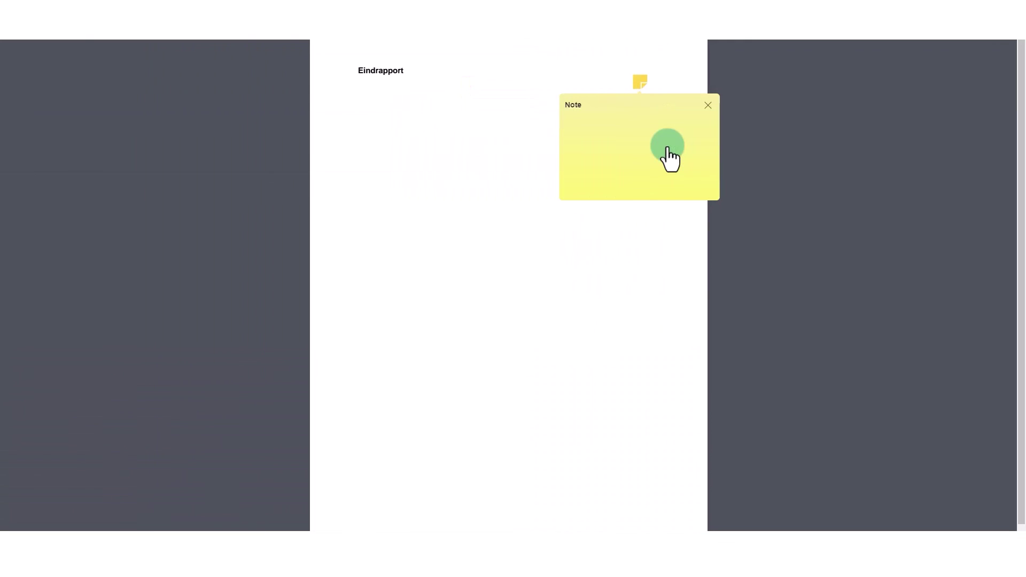
left_click(668, 147)
Score Rubric Eindrapport with Probleemanalyse as Onvoldoende, Ontwerp as Voldoende and Theoretische onderbouwing as Goed
left_click(778, 193)
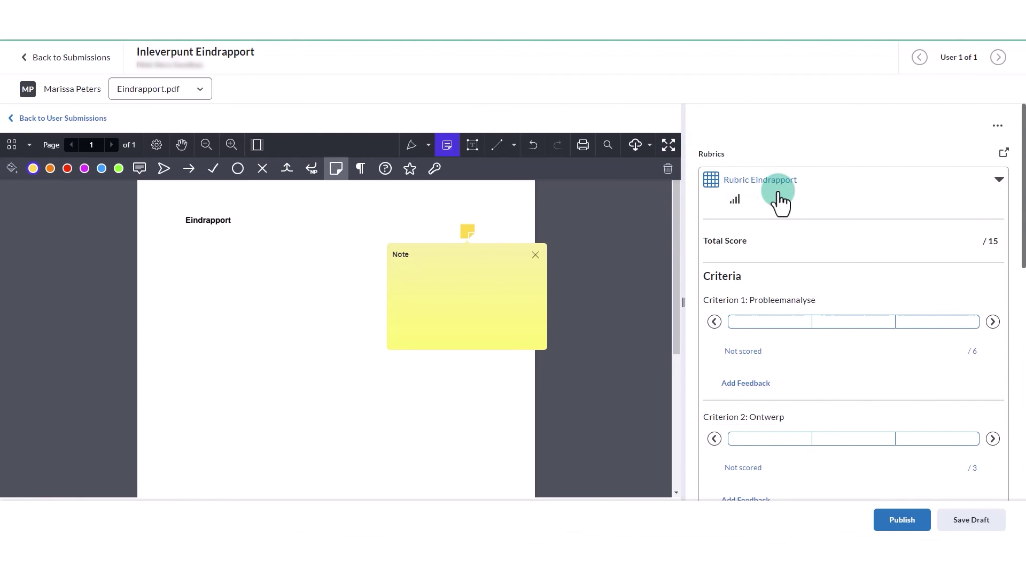
scroll(778, 192, "down", 2)
left_click(782, 214)
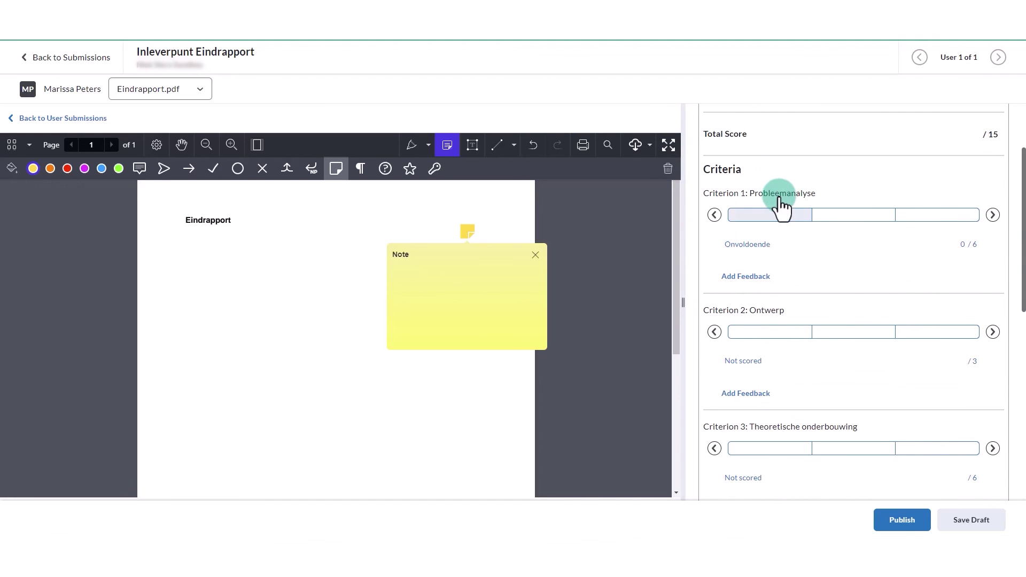
left_click(877, 334)
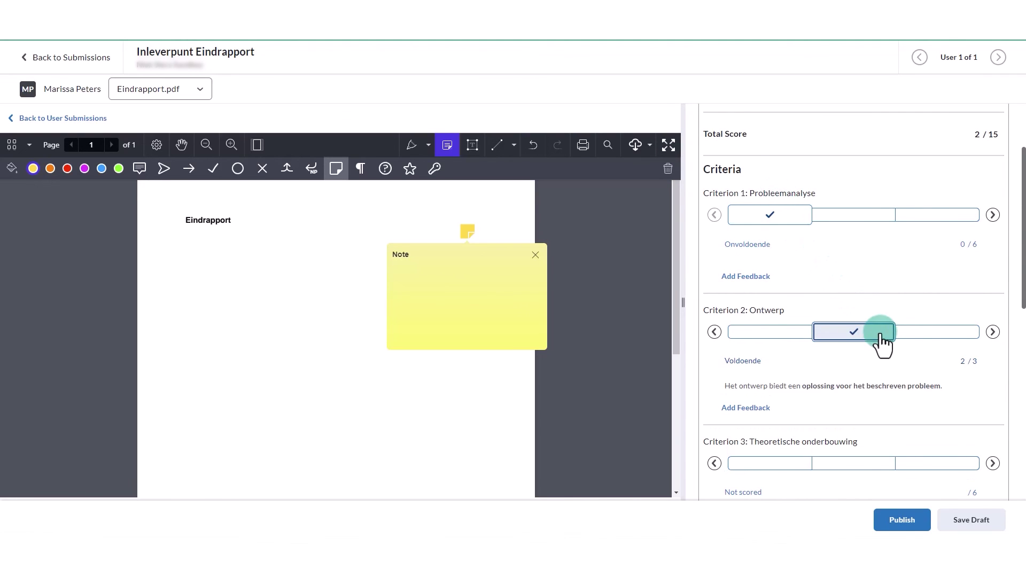
scroll(881, 333, "down", 2)
scroll(881, 333, "down", 1)
left_click(917, 302)
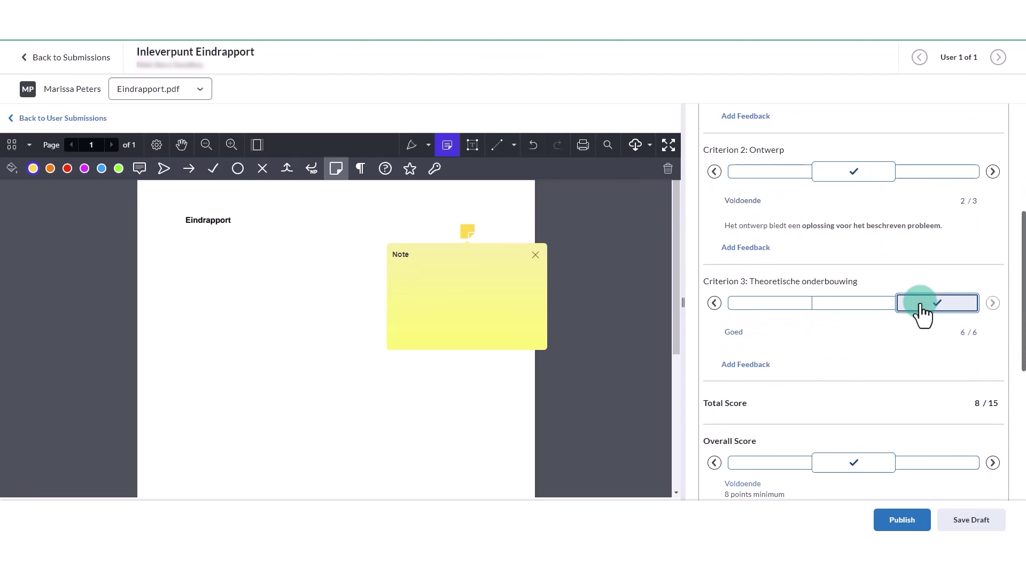
Add the criterion feedback "Goed gedaan!" to Theoretische onderbouwing
scroll(919, 307, "down", 1)
left_click(746, 315)
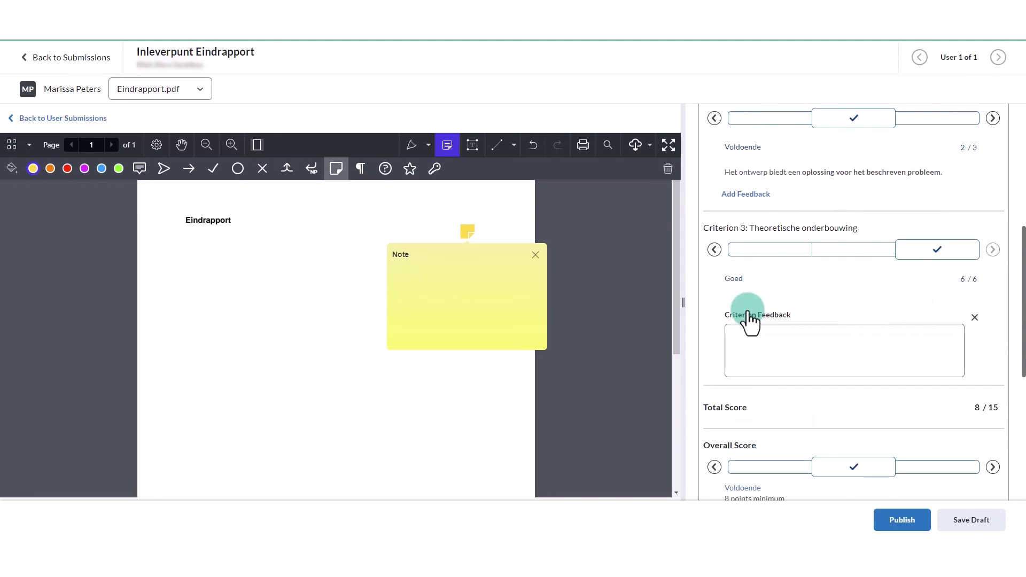
type("Goed ")
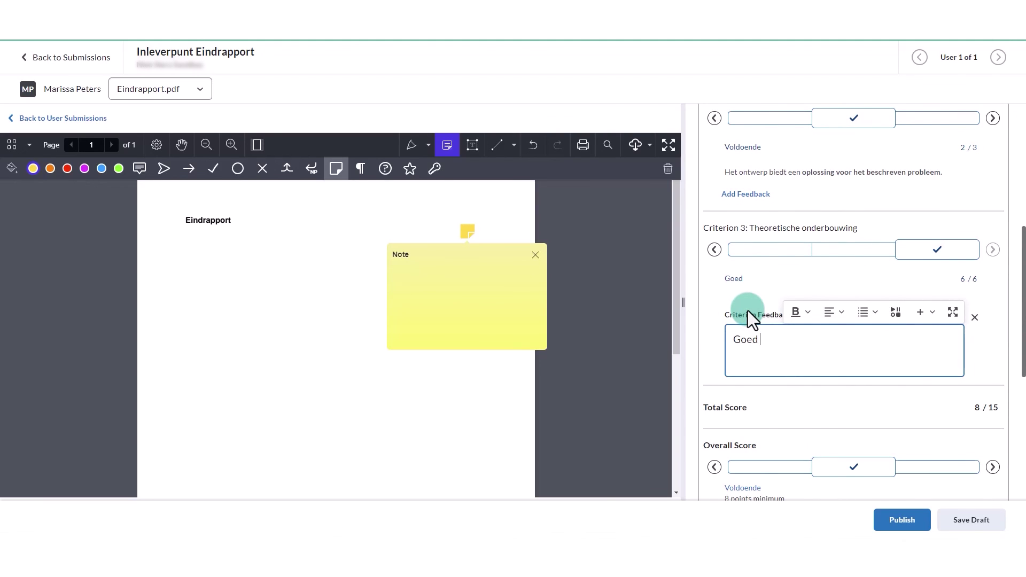
type("gedaan!")
Review the overall grade, open the rubric in a separate window, and publish the student's evaluation
scroll(749, 310, "down", 5)
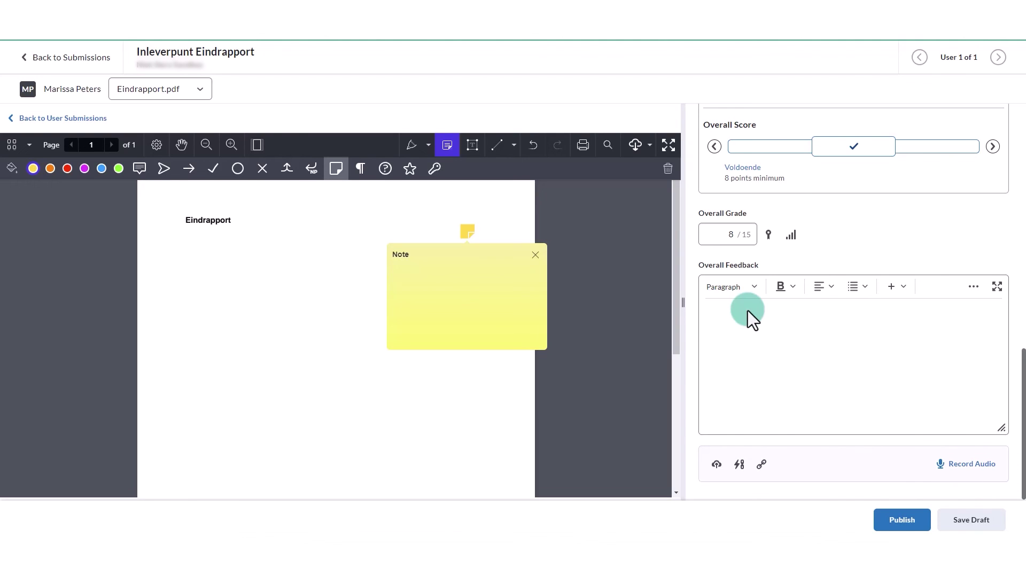
scroll(748, 310, "up", 15)
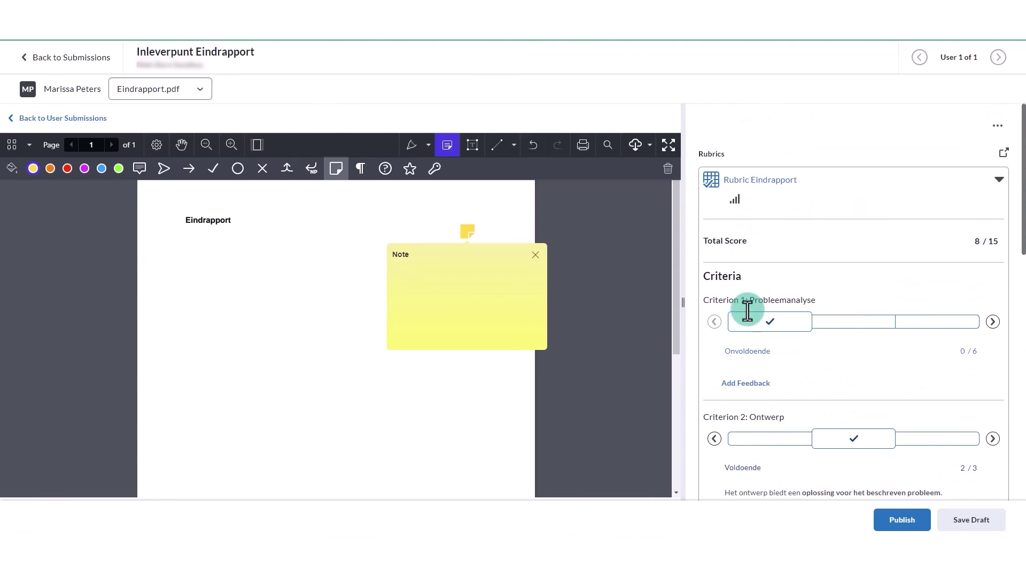
left_click(1004, 153)
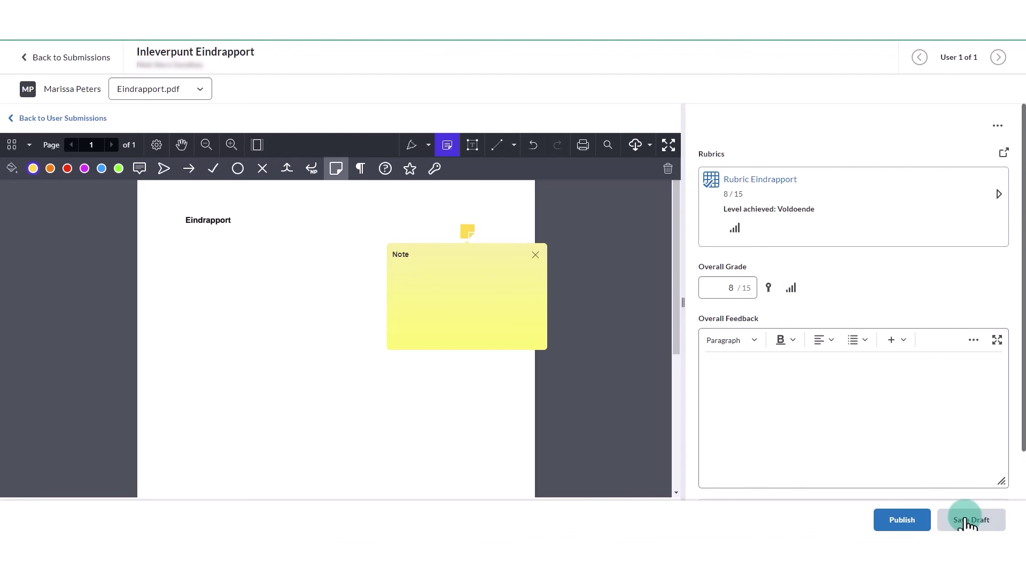
left_click(900, 521)
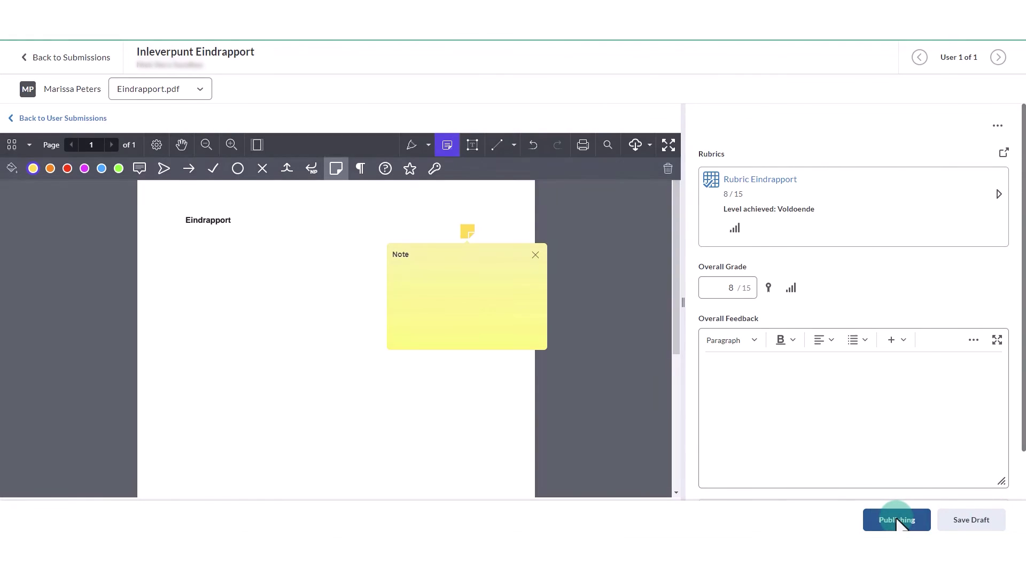